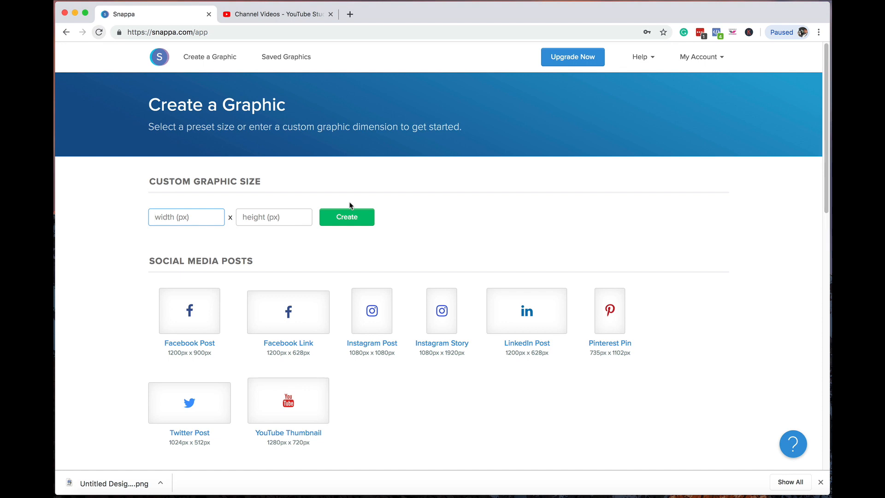
# - Create a blank graphic with a custom size of 1920 by 1080 px
pyautogui.write('191080')
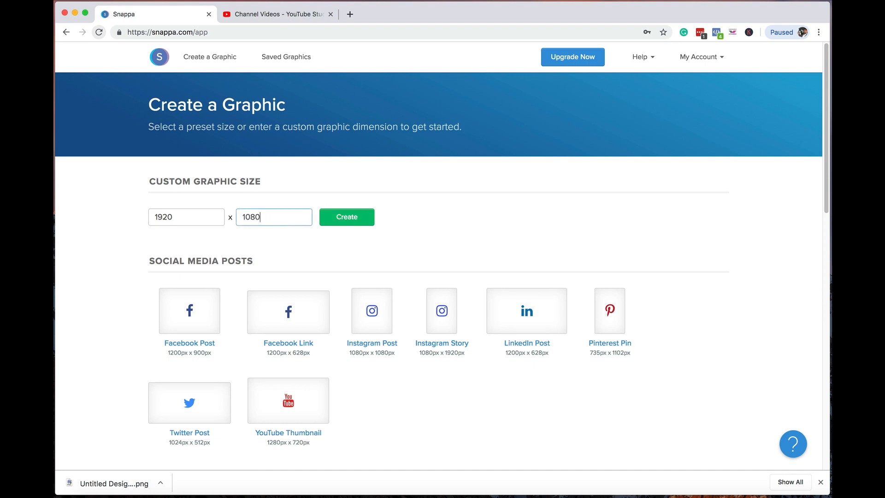
pyautogui.click(362, 222)
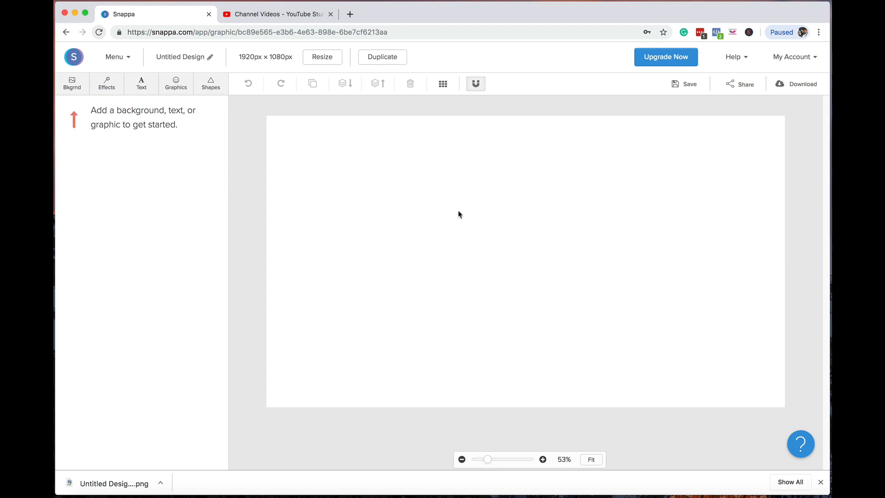
# - Switch to YouTube Studio, find the unlisted intro video in the uploads, and open its end screen editor
pyautogui.click(277, 17)
pyautogui.scroll(-10, 434, 127)
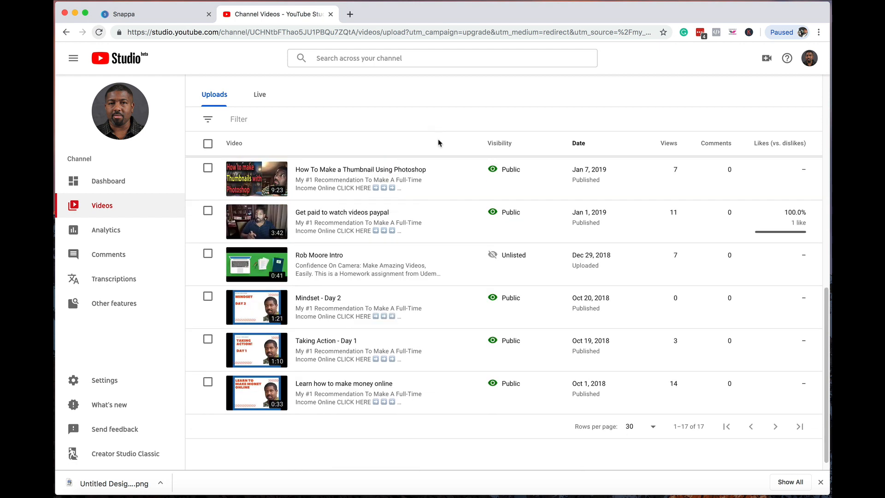
pyautogui.moveTo(465, 182)
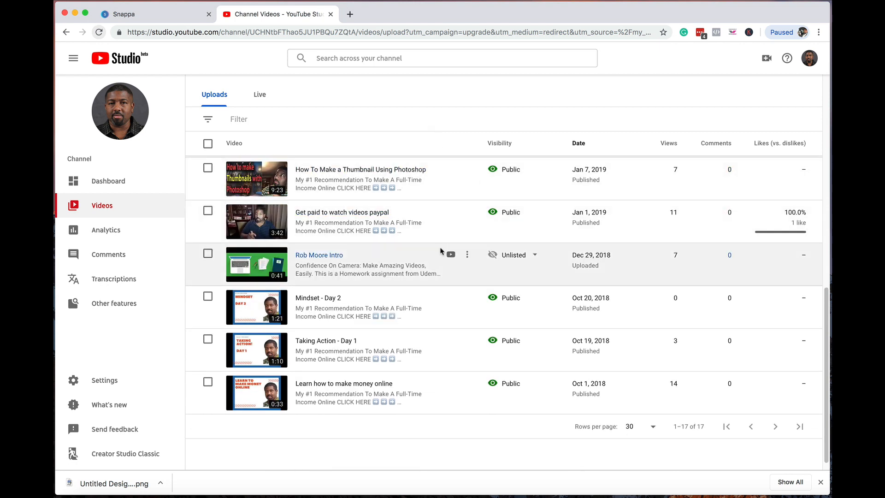
pyautogui.click(342, 257)
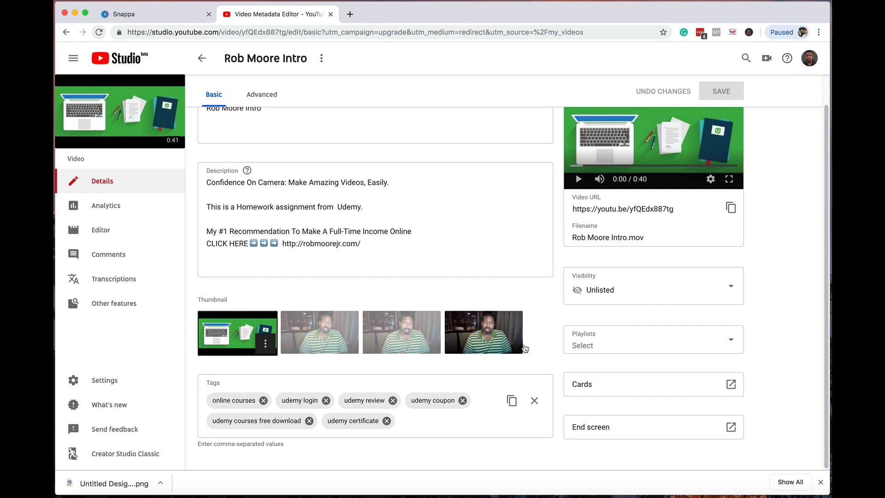
pyautogui.click(599, 428)
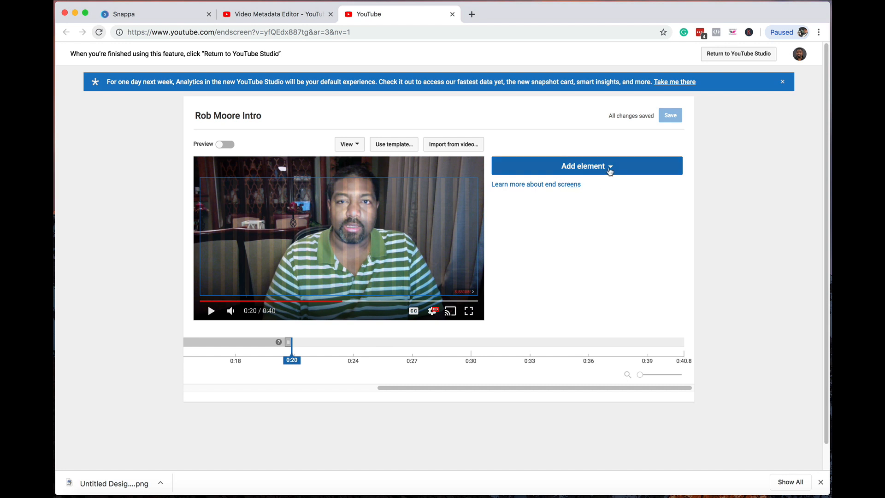
# - Add a Subscribe element to the end screen and place it in the upper-right area of the video frame
pyautogui.click(609, 170)
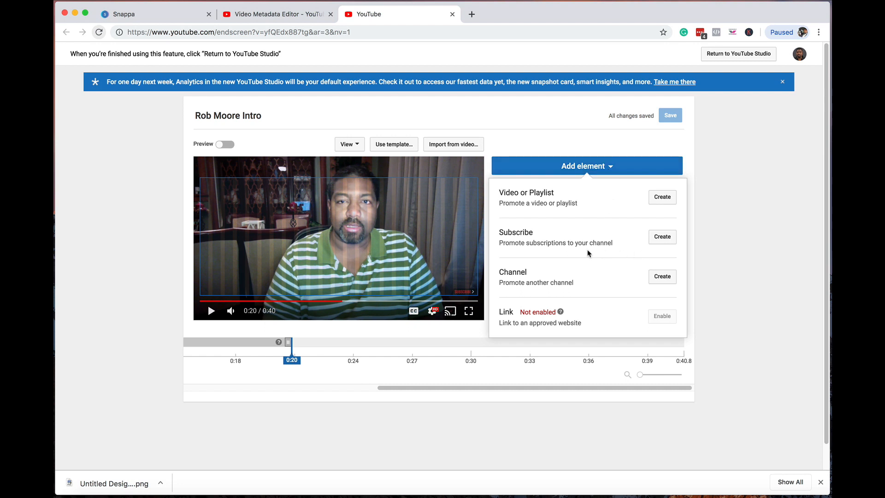
pyautogui.click(664, 240)
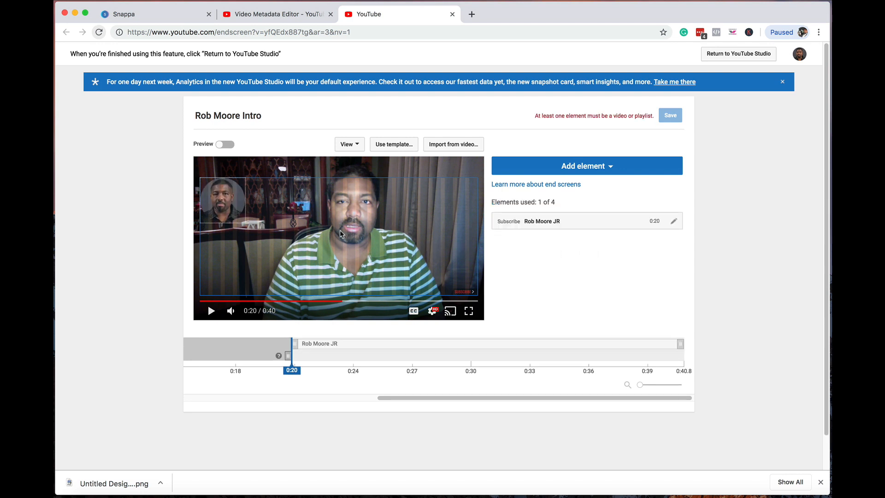
pyautogui.moveTo(222, 203); pyautogui.dragTo(448, 209)
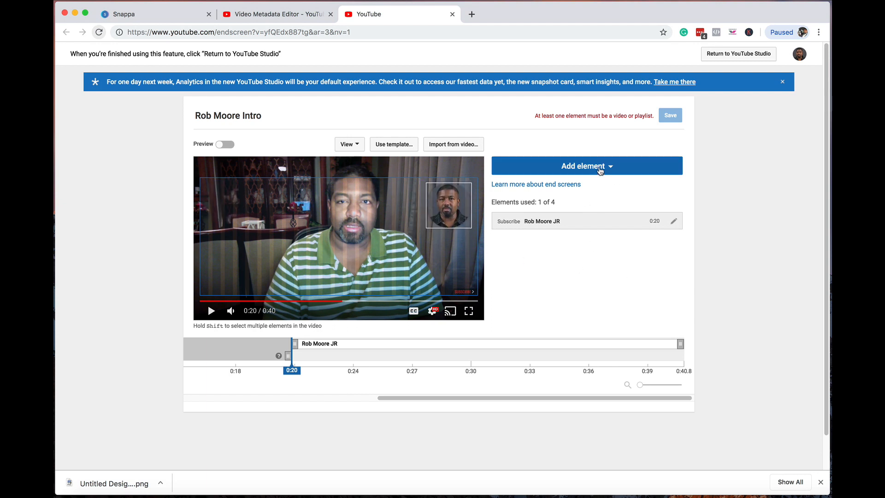
# - Add a Best for viewer video element and place it slightly inside the upper-left corner of the end screen area
pyautogui.click(599, 167)
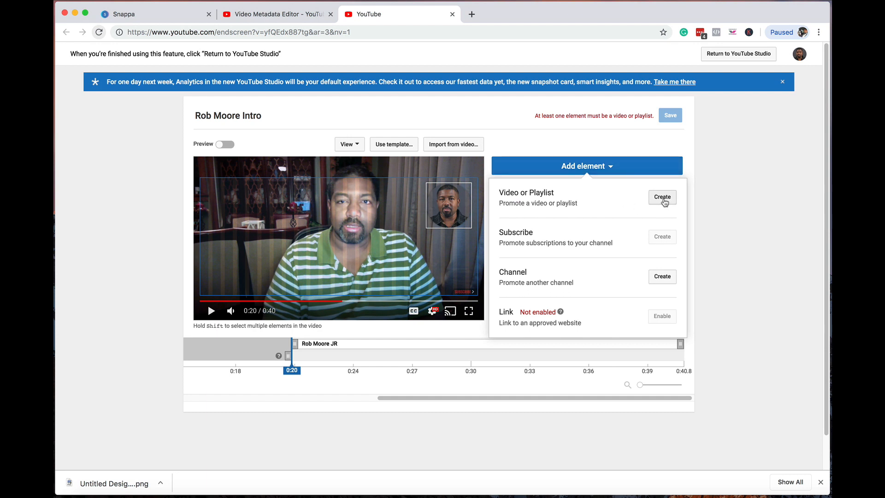
pyautogui.click(662, 197)
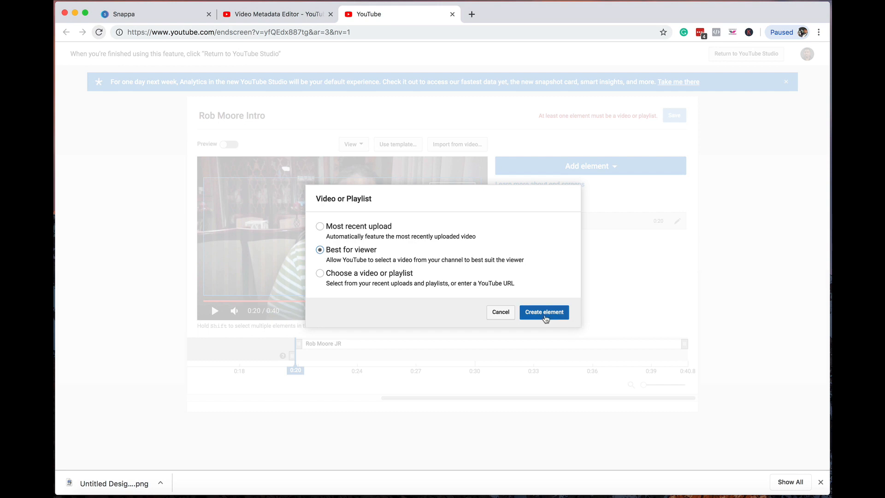
pyautogui.click(561, 318)
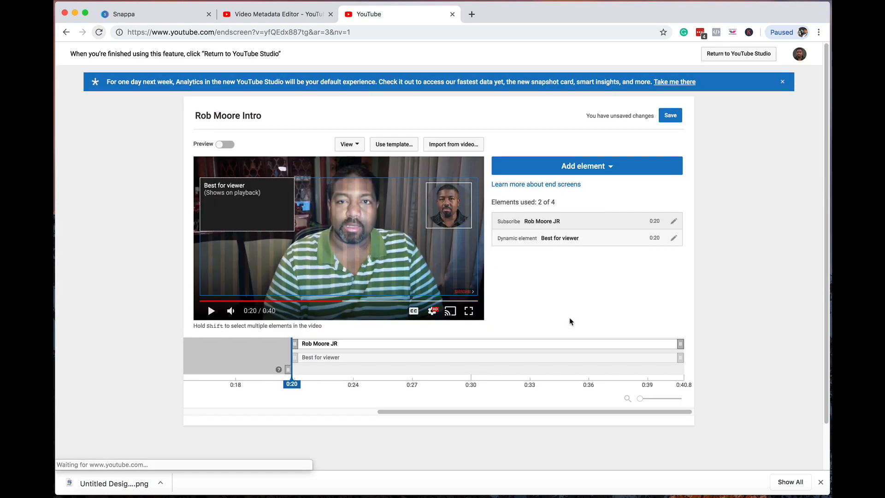
pyautogui.moveTo(274, 212); pyautogui.dragTo(277, 217)
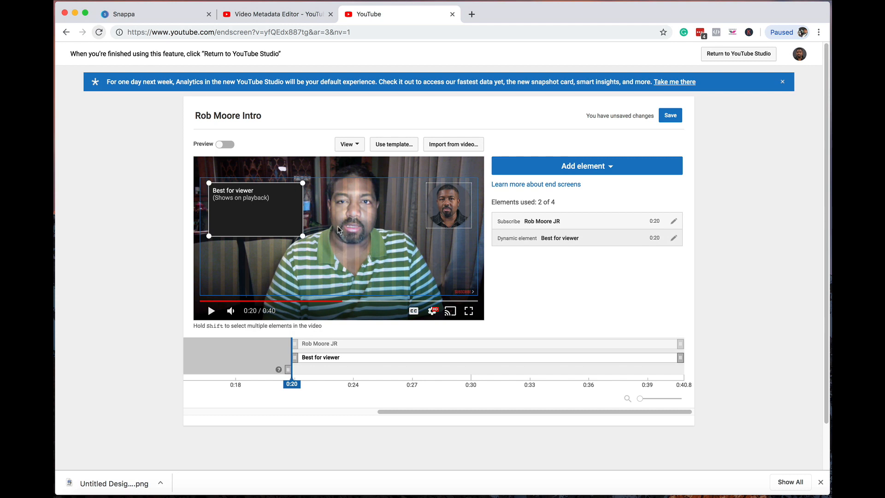
# - Capture a screenshot of the full video preview and upload Screen Shot 2019-06-12 at 2.41.34 PM from the Desktop to Snappa's graphics
pyautogui.press('Tab')
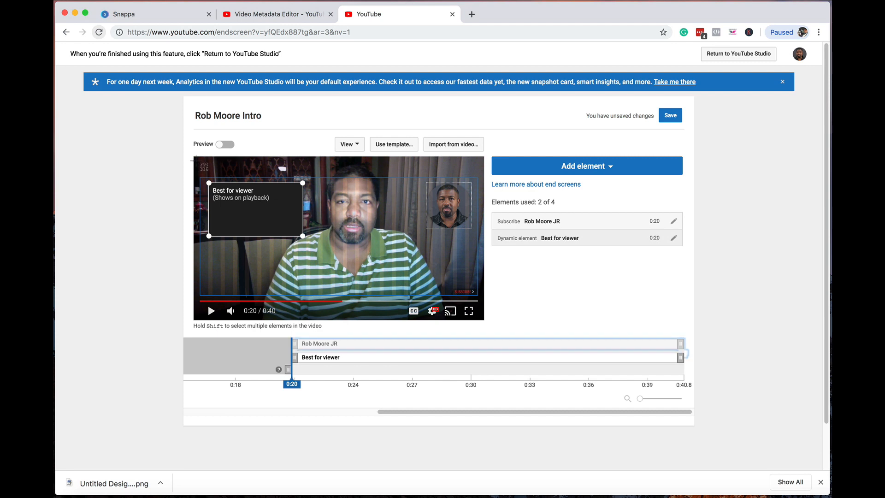
pyautogui.moveTo(194, 157); pyautogui.dragTo(484, 323)
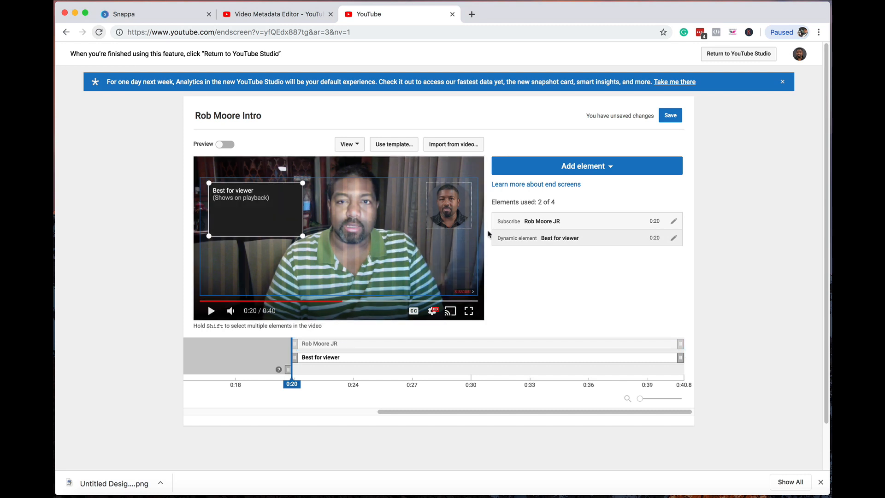
pyautogui.click(152, 17)
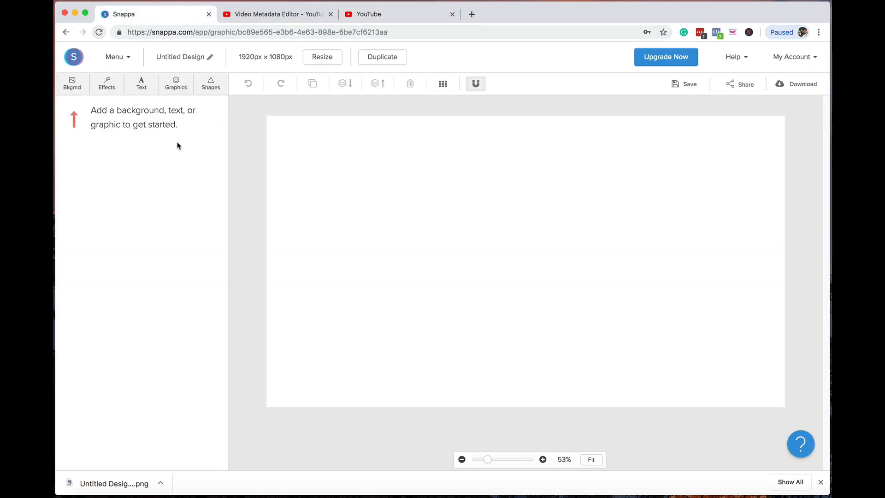
pyautogui.click(175, 88)
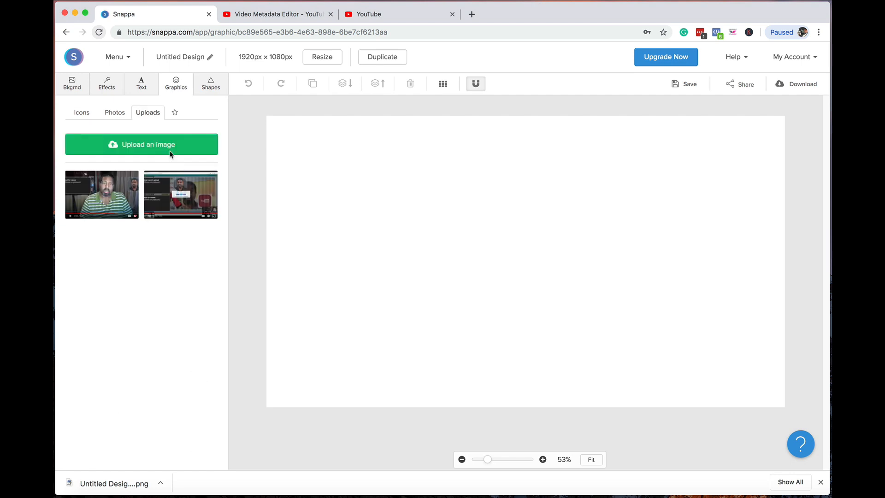
pyautogui.click(150, 150)
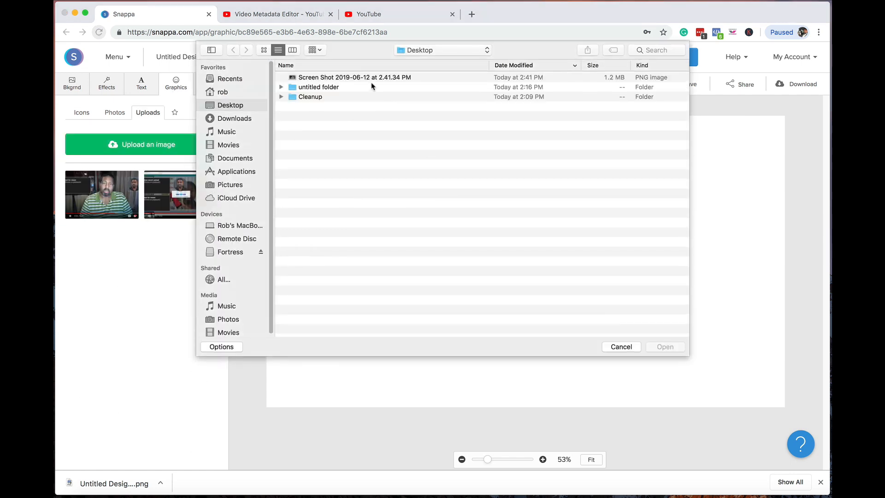
pyautogui.click(372, 78)
pyautogui.click(665, 348)
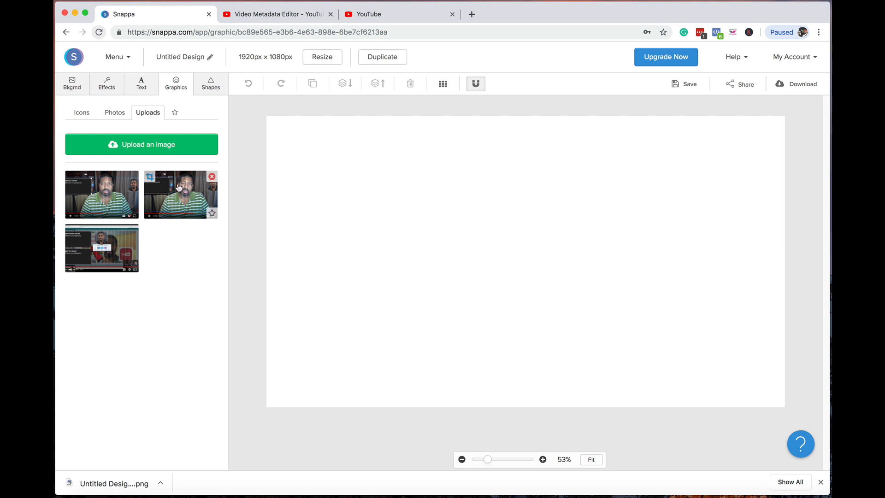
# - Insert the newly uploaded screenshot into the design and enlarge it to fill the whole canvas
pyautogui.click(104, 199)
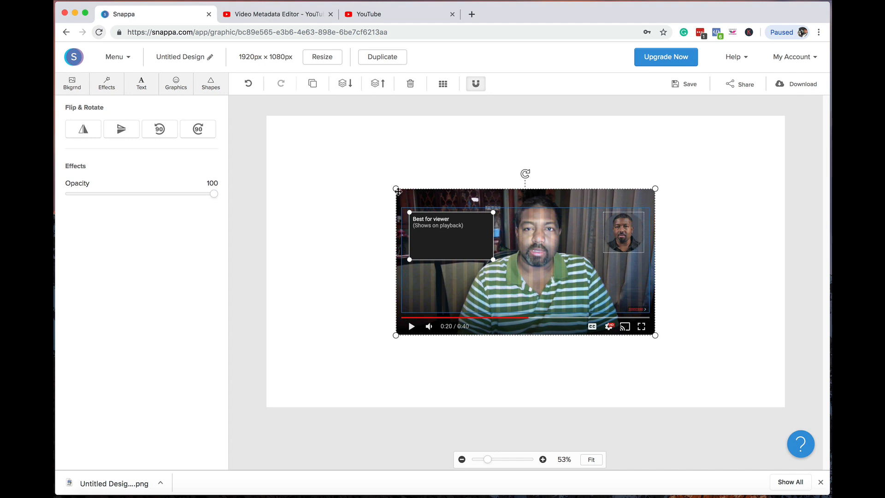
pyautogui.moveTo(396, 188); pyautogui.dragTo(263, 149)
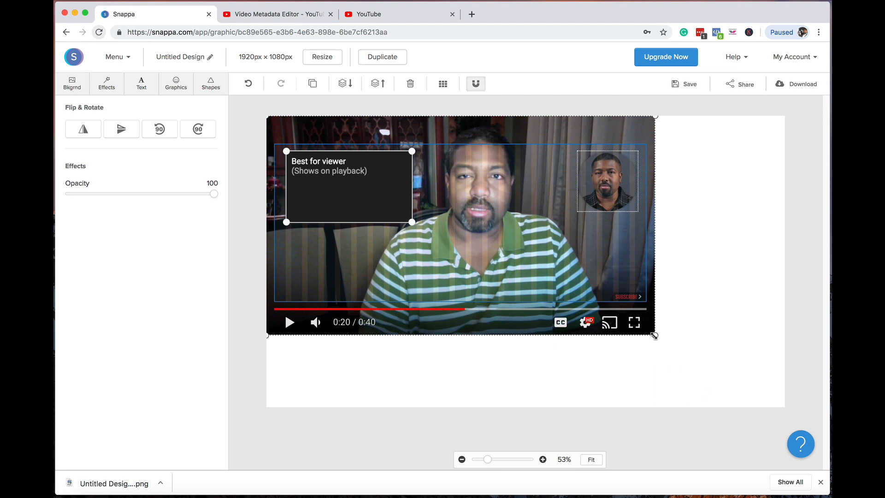
pyautogui.moveTo(654, 335); pyautogui.dragTo(781, 422)
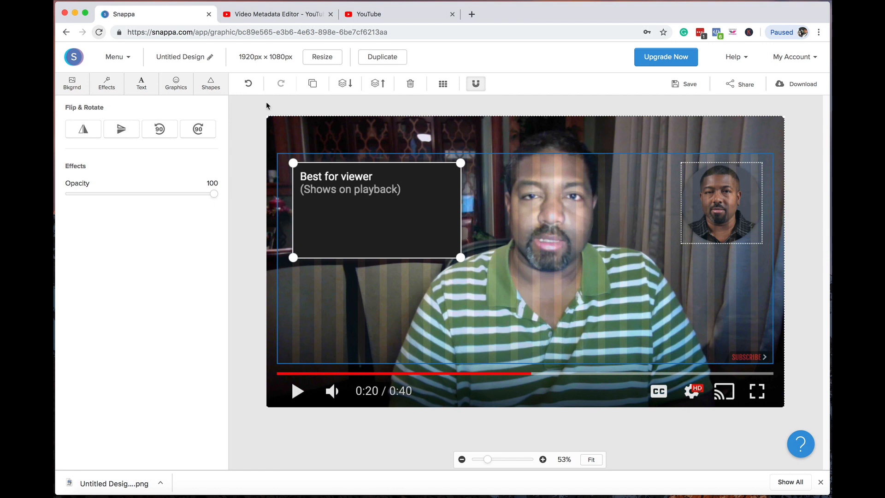
# - Add a solid rectangle and fit it exactly over the Best for viewer box in the screenshot
pyautogui.click(211, 83)
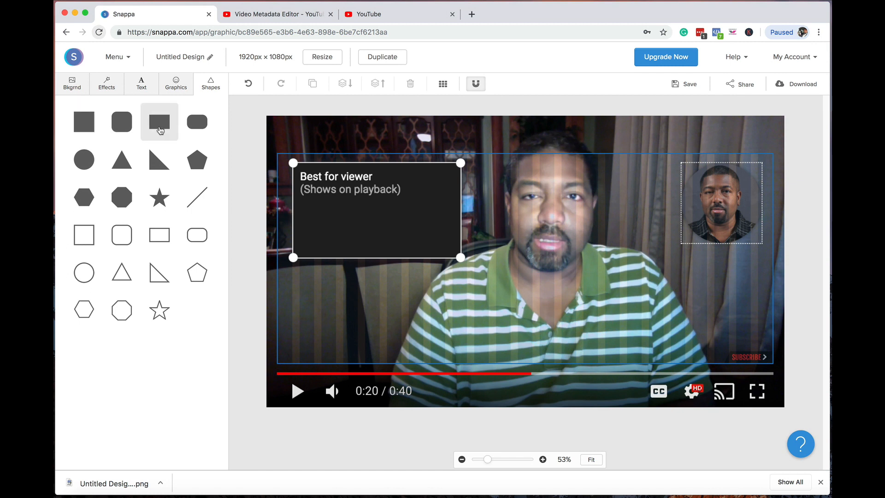
pyautogui.click(161, 131)
pyautogui.click(493, 258)
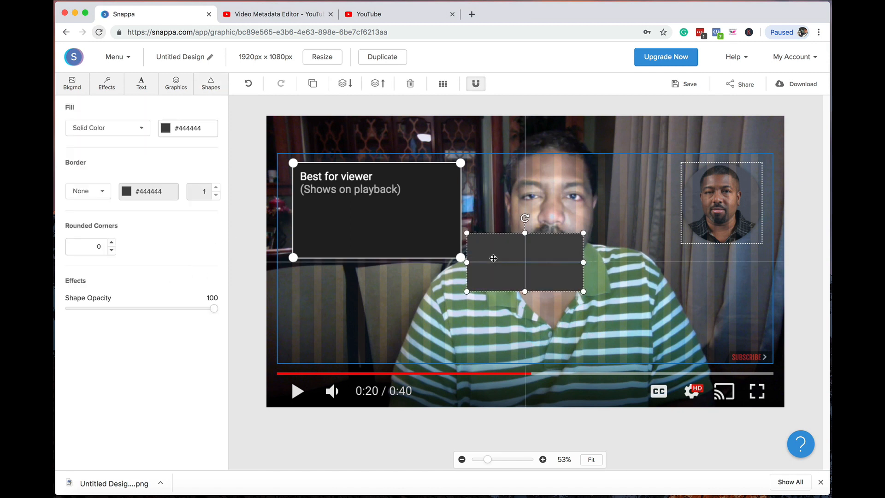
pyautogui.moveTo(493, 258); pyautogui.dragTo(362, 194)
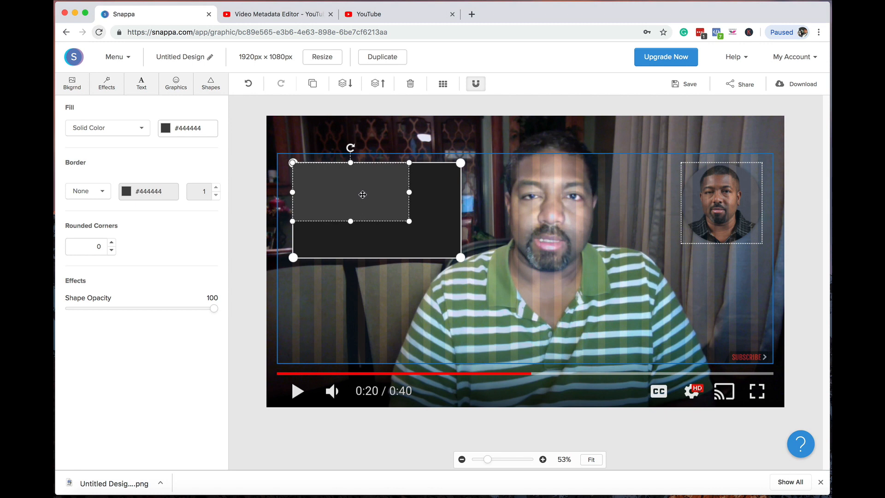
pyautogui.moveTo(409, 223); pyautogui.dragTo(422, 227)
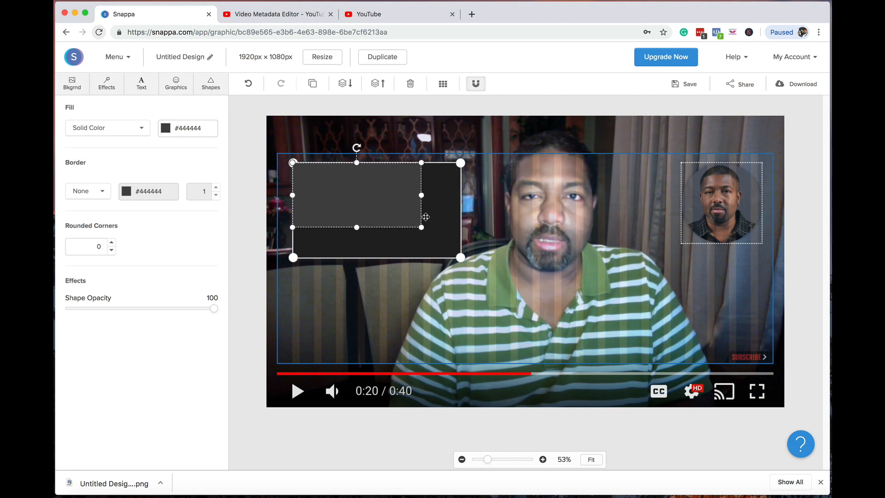
pyautogui.moveTo(422, 195); pyautogui.dragTo(461, 199)
pyautogui.moveTo(374, 227); pyautogui.dragTo(377, 257)
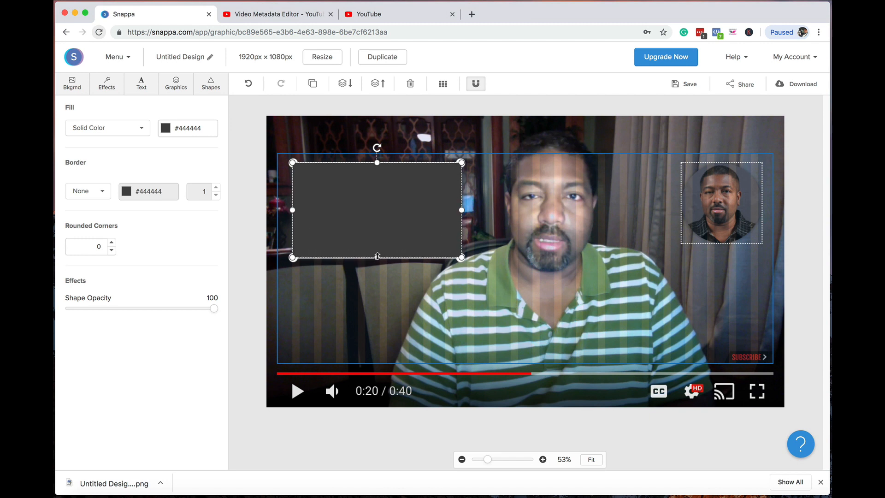
# - Add a solid circle and resize it to cover the round profile picture in the screenshot's upper-right area
pyautogui.click(208, 85)
pyautogui.click(86, 164)
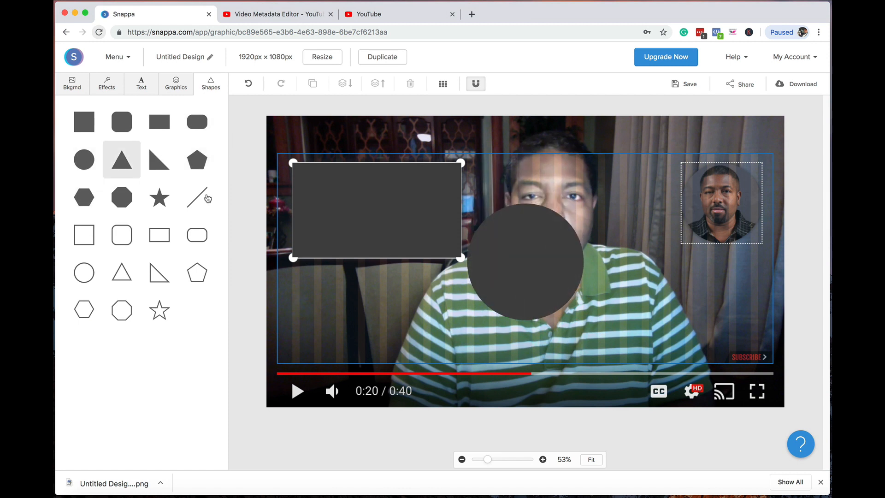
pyautogui.moveTo(527, 264); pyautogui.dragTo(692, 250)
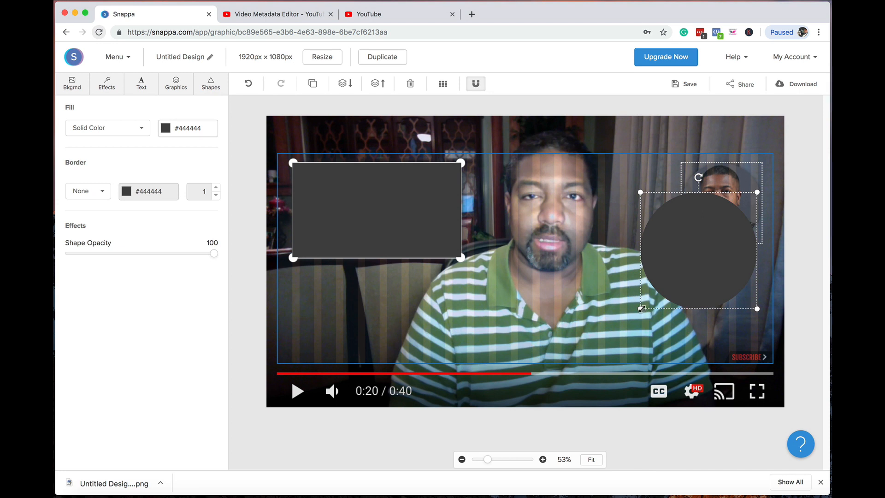
pyautogui.moveTo(641, 309); pyautogui.dragTo(715, 198)
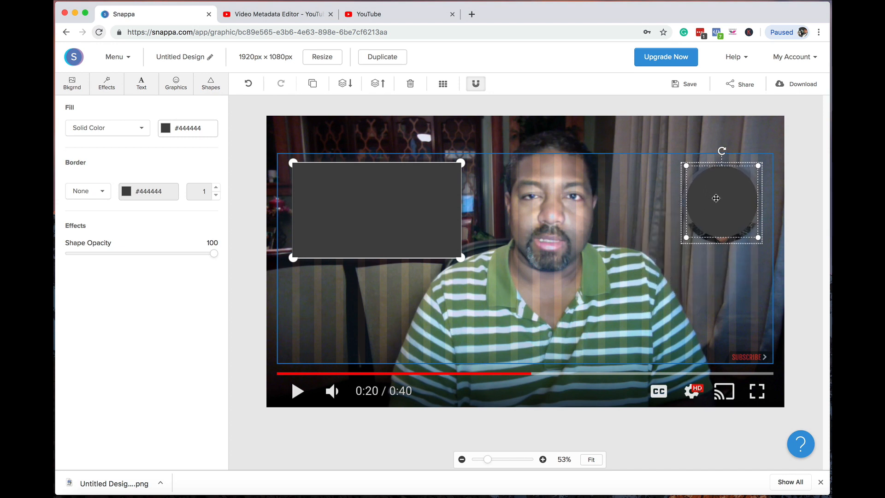
pyautogui.press('Left')
pyautogui.press('Right')
pyautogui.moveTo(685, 239); pyautogui.dragTo(677, 249)
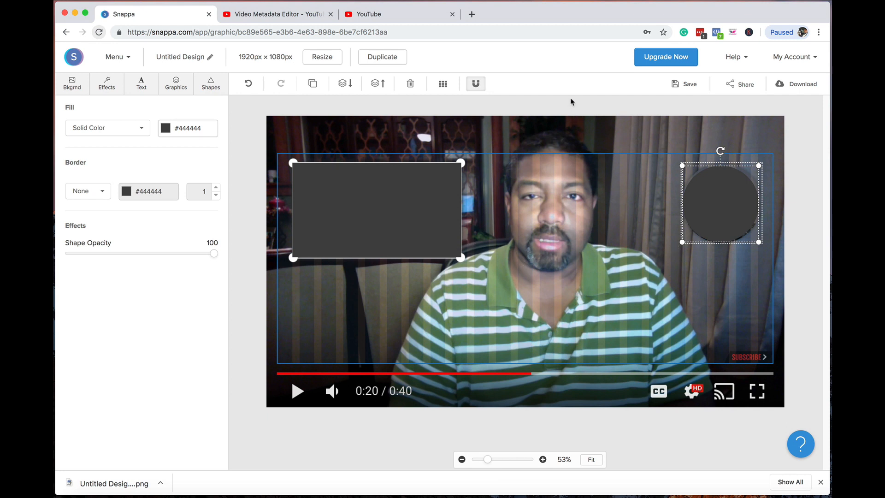
# - Set the screenshot's opacity to 0, leaving the rectangle and circle at full opacity
pyautogui.click(359, 121)
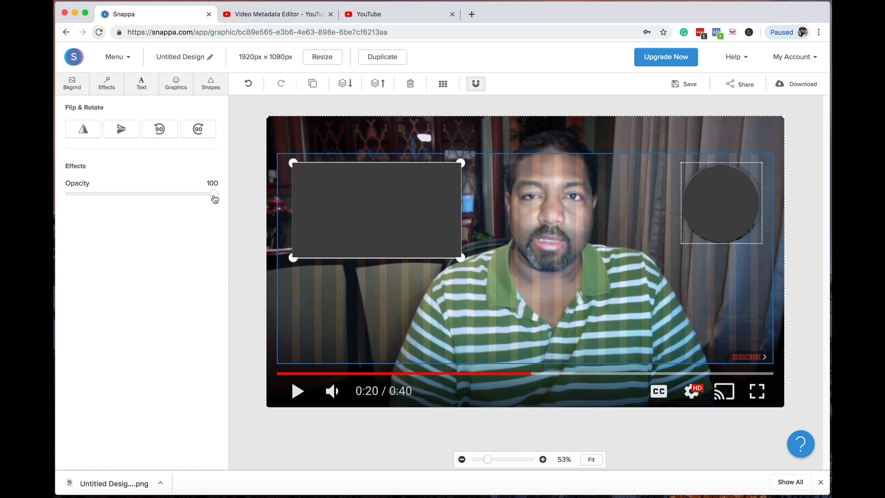
pyautogui.moveTo(189, 199); pyautogui.dragTo(69, 197)
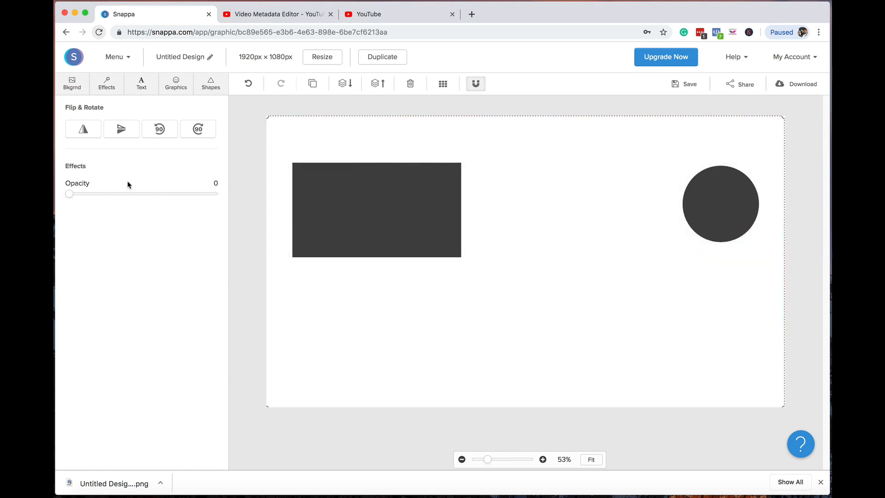
# - Set the stock photo of the diver's legs and fish in blue water as the design's background
pyautogui.click(72, 85)
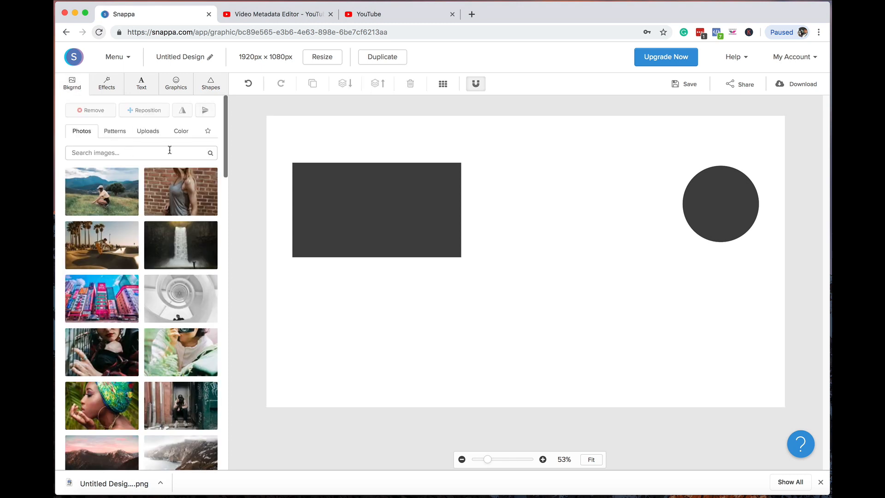
pyautogui.scroll(-5, 189, 221)
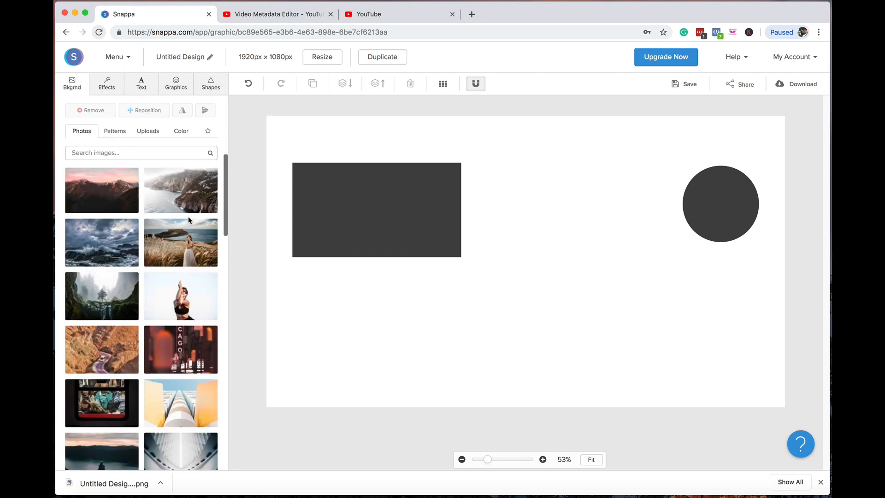
pyautogui.scroll(-6, 189, 220)
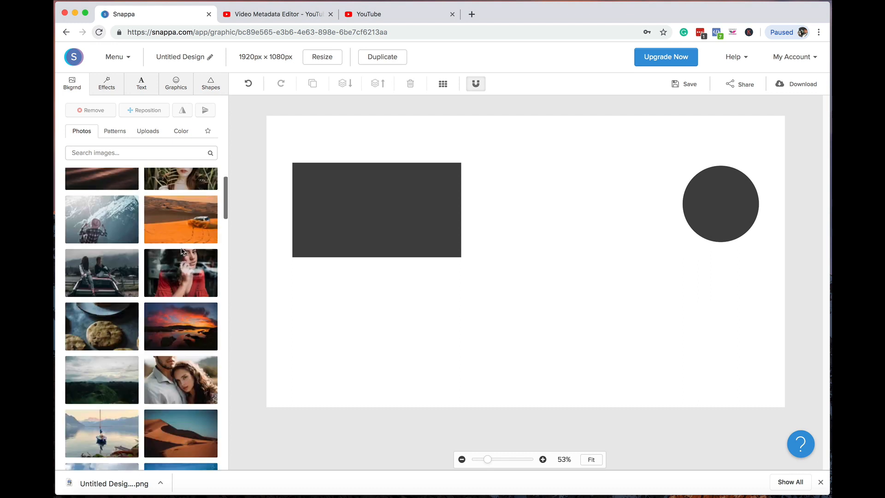
pyautogui.scroll(-5, 186, 258)
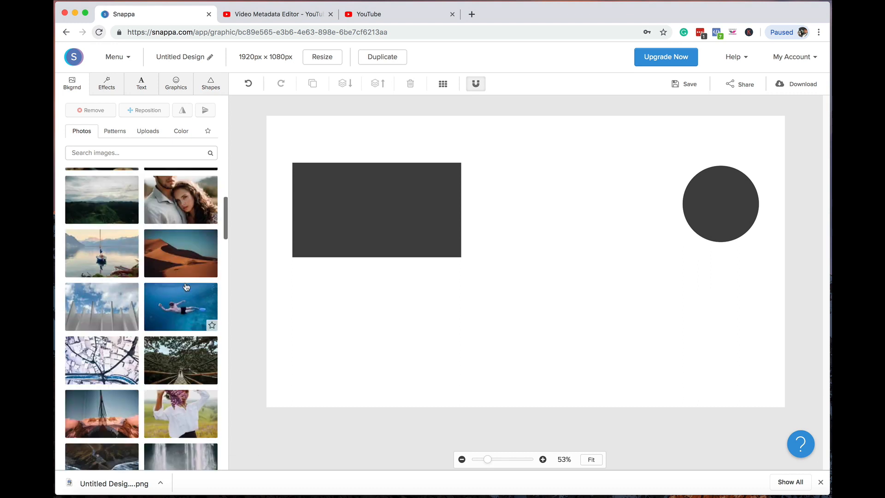
pyautogui.scroll(-3, 187, 286)
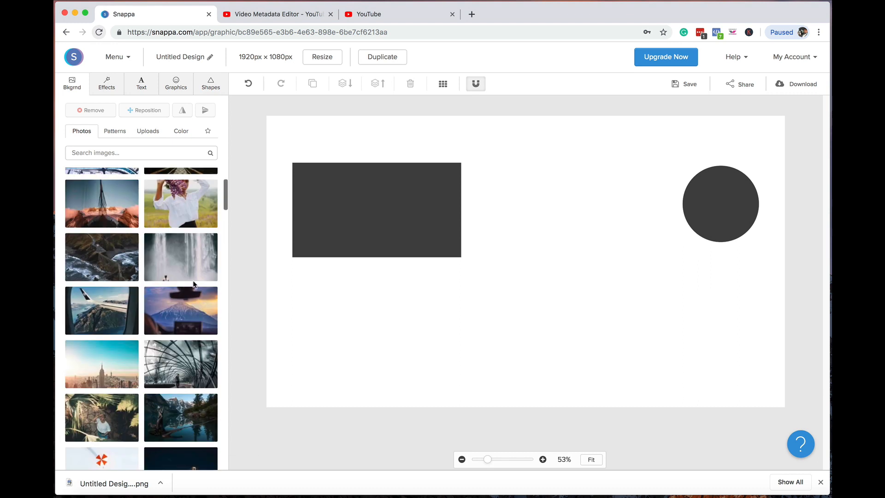
pyautogui.scroll(-3, 211, 302)
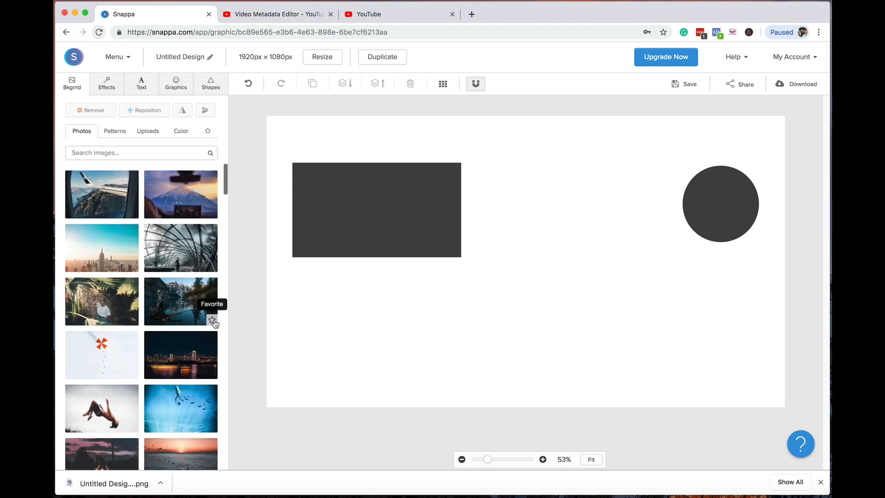
pyautogui.scroll(-5, 165, 309)
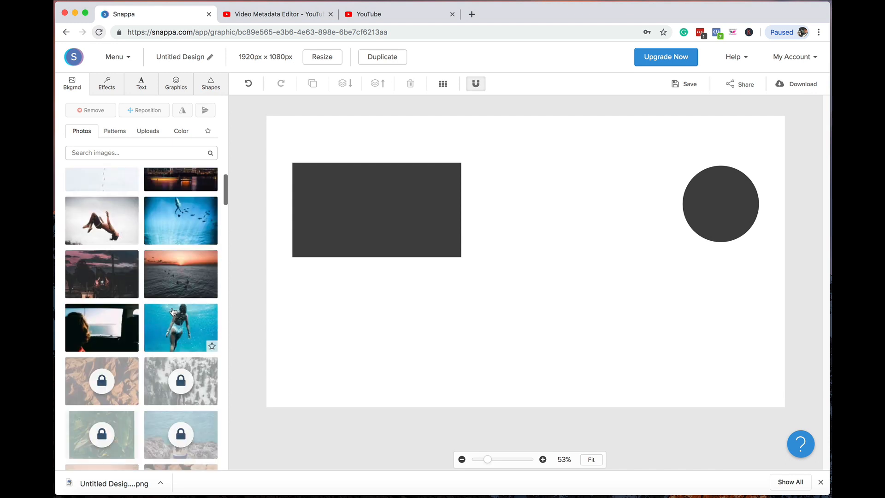
pyautogui.click(188, 226)
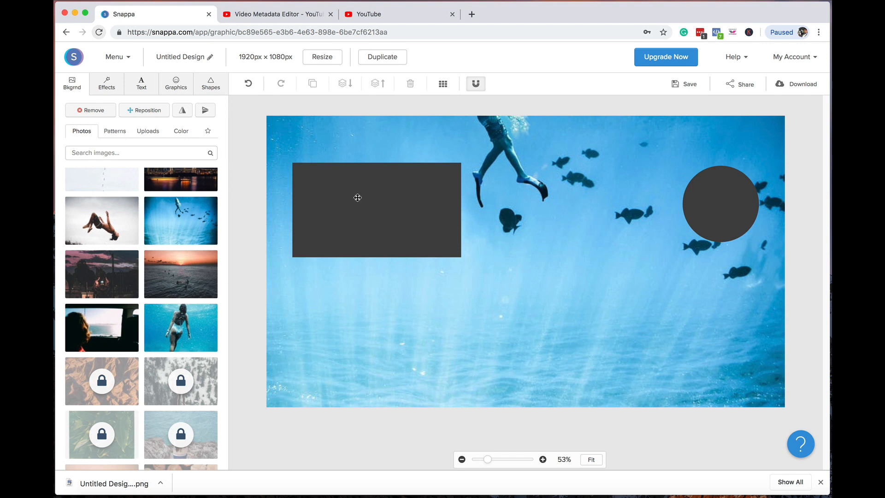
# - Add a subheading text element and place it just below the dark rectangle
pyautogui.click(142, 83)
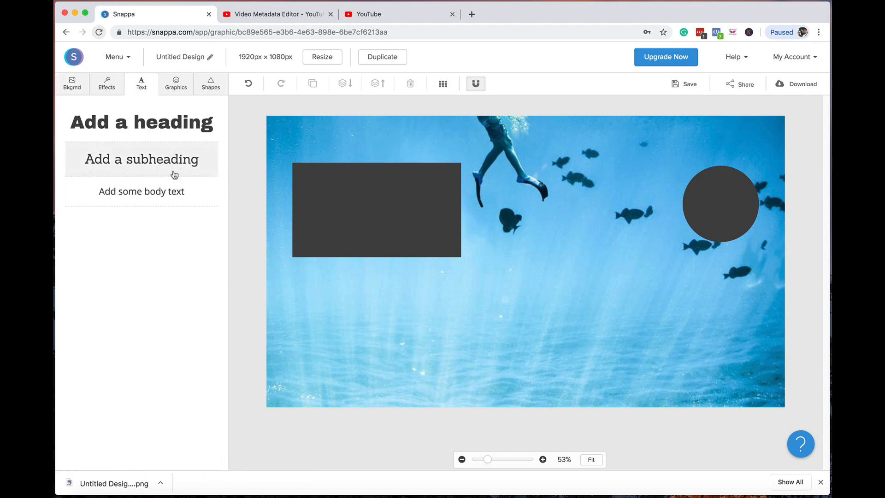
pyautogui.click(133, 161)
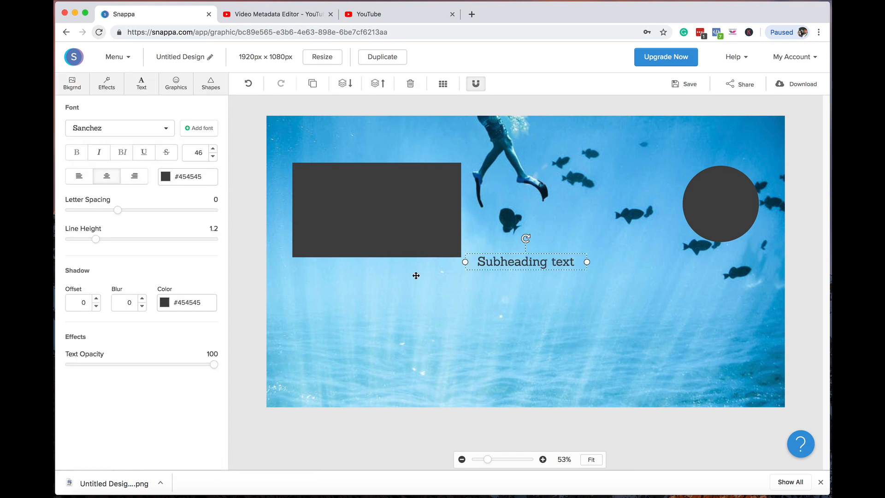
pyautogui.moveTo(551, 262); pyautogui.dragTo(405, 288)
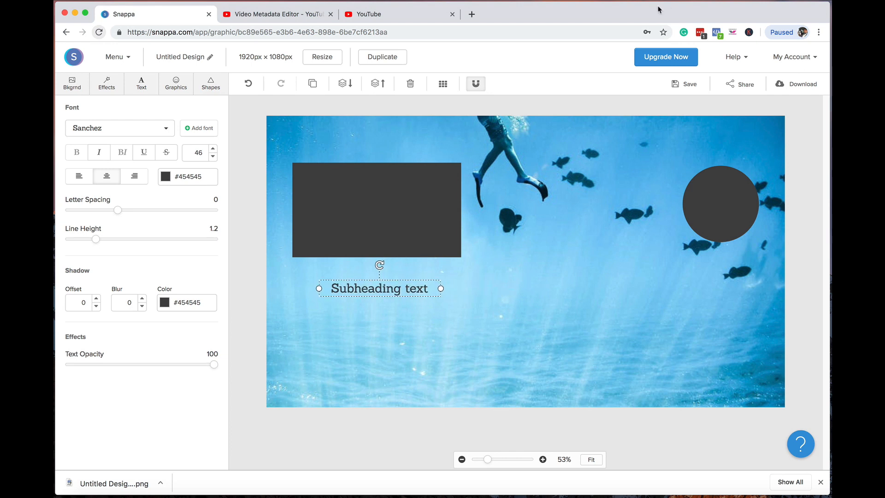
pyautogui.click(616, 4)
pyautogui.click(621, 17)
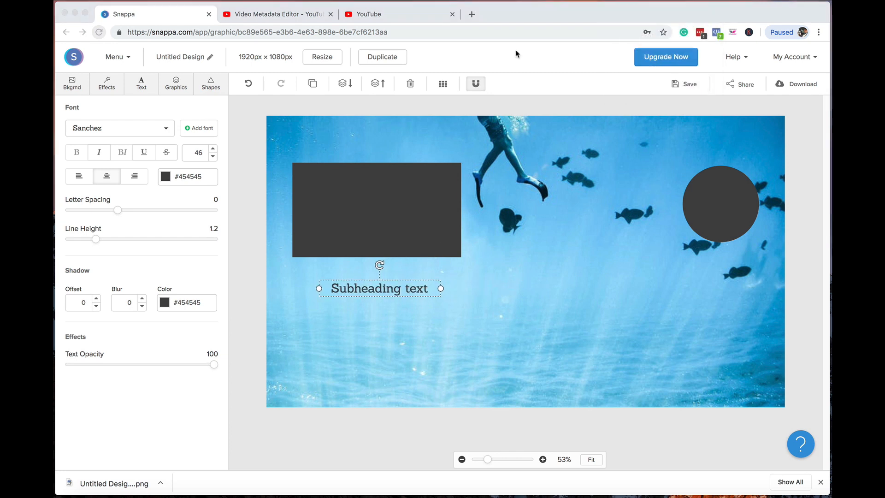
# - Replace the subheading's placeholder text with SUBSCRIBE in capitals on a single line
pyautogui.click(402, 294)
pyautogui.doubleClick(417, 290)
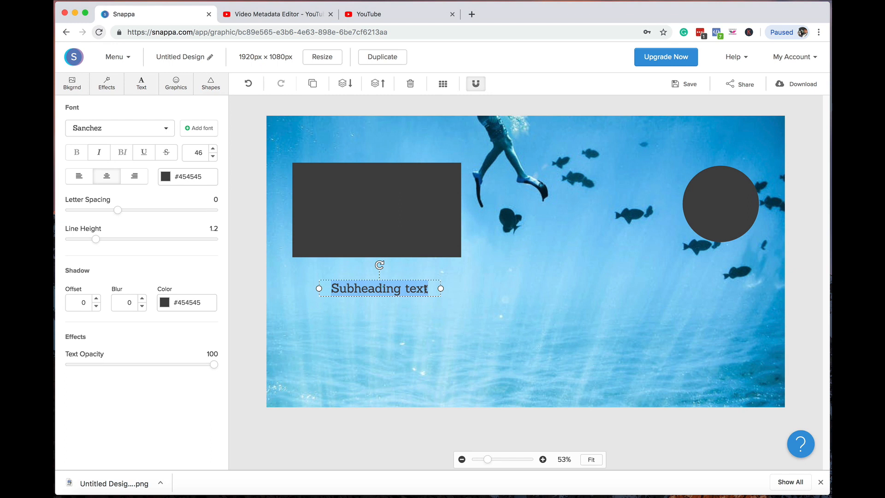
pyautogui.write('su')
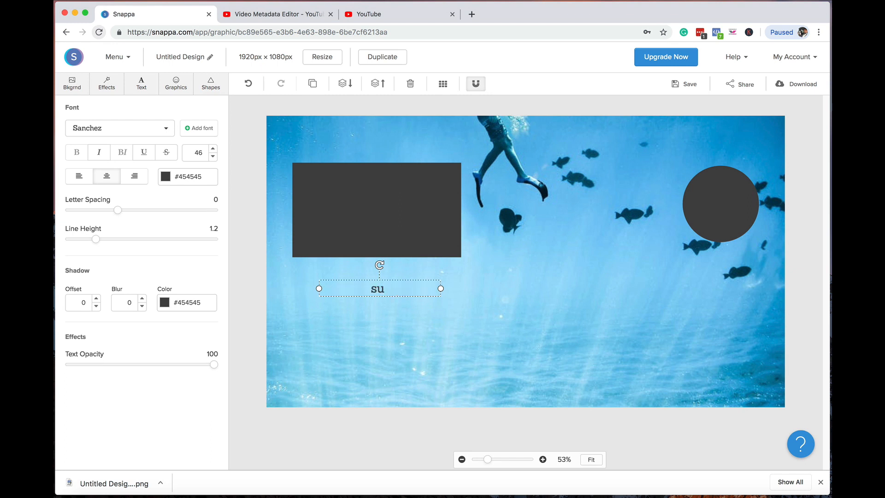
pyautogui.press('BackSpace')
pyautogui.press('BackSpace')
pyautogui.write('subscribe')
pyautogui.press('BackSpace')
pyautogui.press('BackSpace')
pyautogui.press('BackSpace')
pyautogui.press('BackSpace')
pyautogui.press('BackSpace')
pyautogui.press('BackSpace')
pyautogui.press('BackSpace')
pyautogui.press('BackSpace')
pyautogui.write('UBSCRIB')
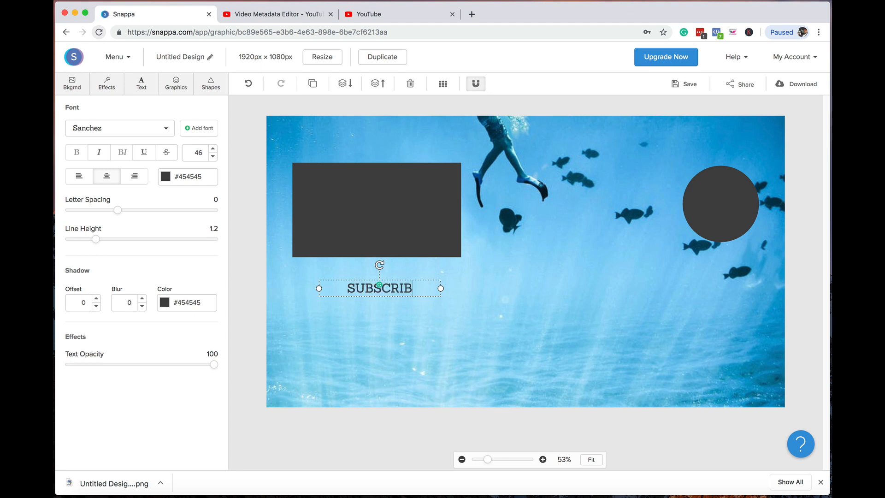
pyautogui.write('E')
pyautogui.press('Return')
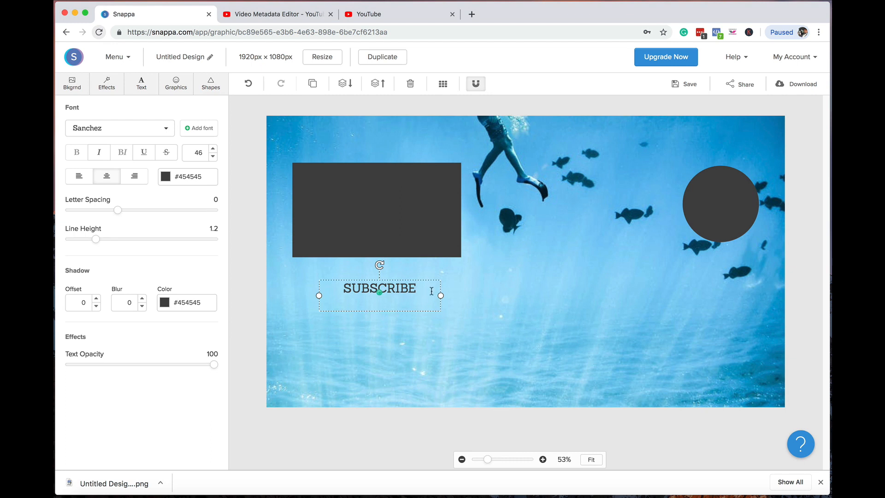
pyautogui.press('BackSpace')
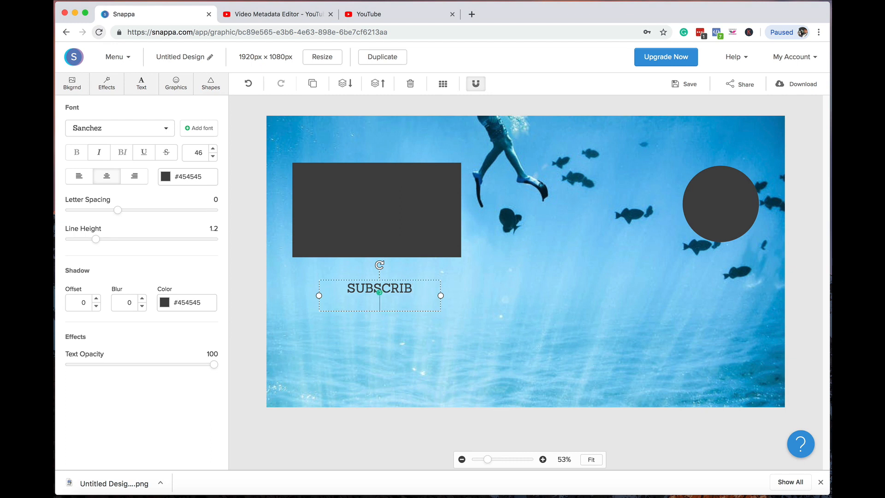
pyautogui.press('BackSpace')
pyautogui.write('E')
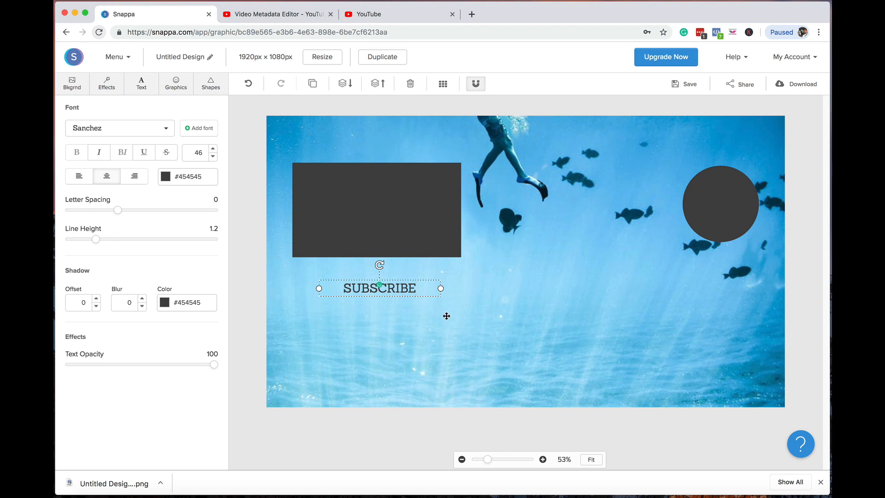
pyautogui.click(446, 315)
# - Duplicate the SUBSCRIBE text, place one copy below the circle, and select the wording of the one under the rectangle
pyautogui.click(416, 290)
pyautogui.click(313, 83)
pyautogui.moveTo(406, 296); pyautogui.dragTo(733, 272)
pyautogui.click(594, 328)
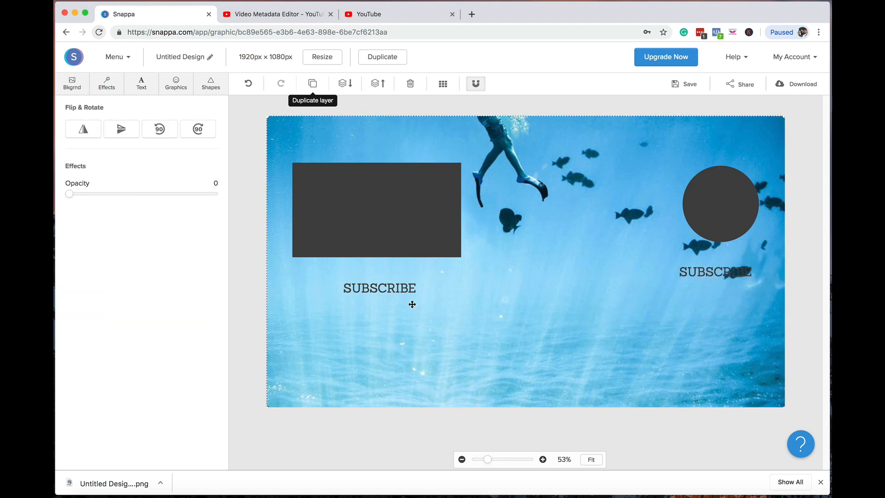
pyautogui.click(394, 289)
pyautogui.doubleClick(394, 289)
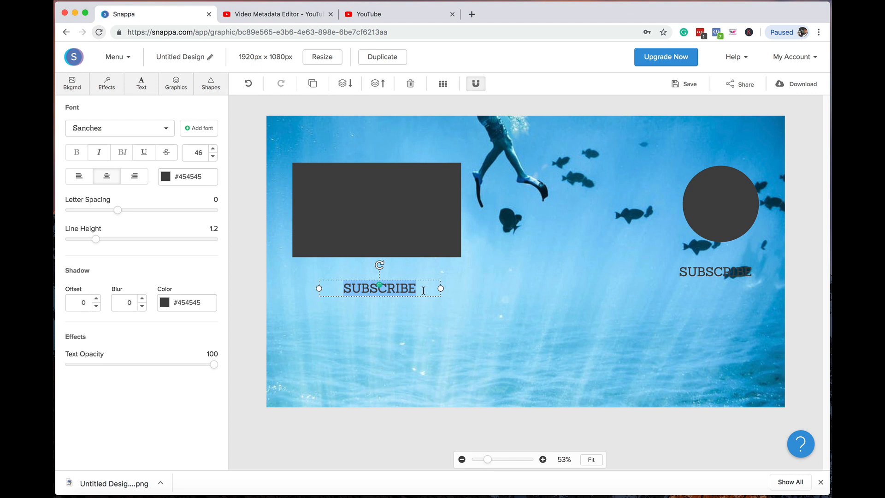
# - Switch to YouTube's end screen editor and examine the Video or Playlist element options, highlighting the Best for viewer wording
pyautogui.click(294, 15)
pyautogui.click(617, 421)
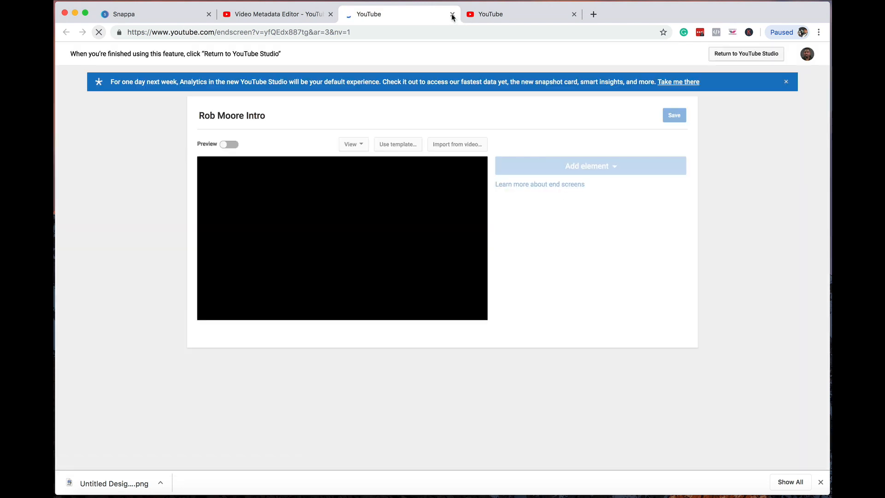
pyautogui.click(452, 15)
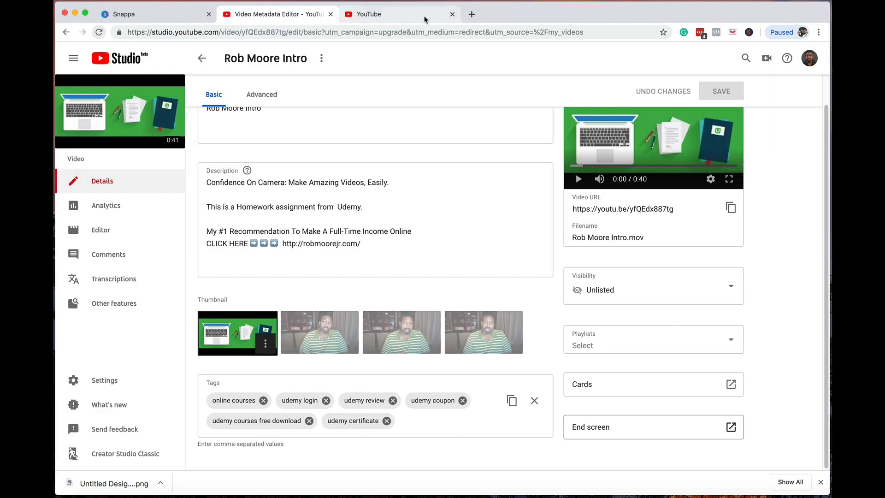
pyautogui.click(426, 18)
pyautogui.click(605, 170)
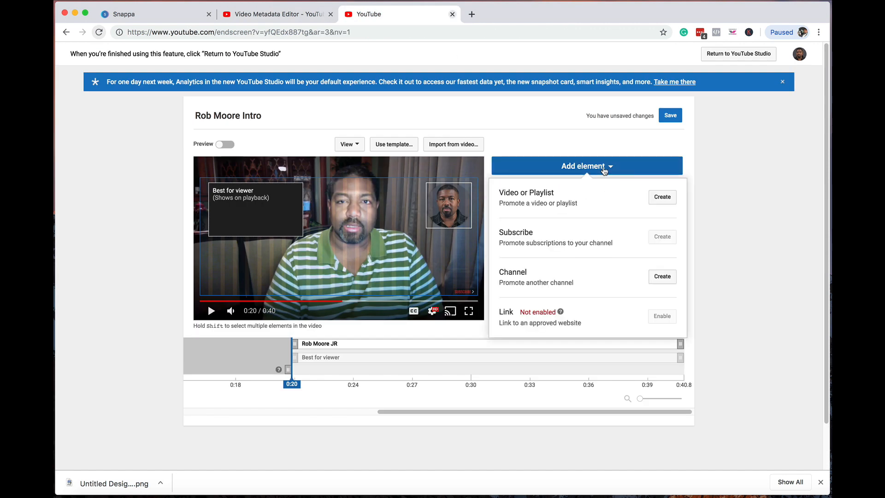
pyautogui.click(662, 196)
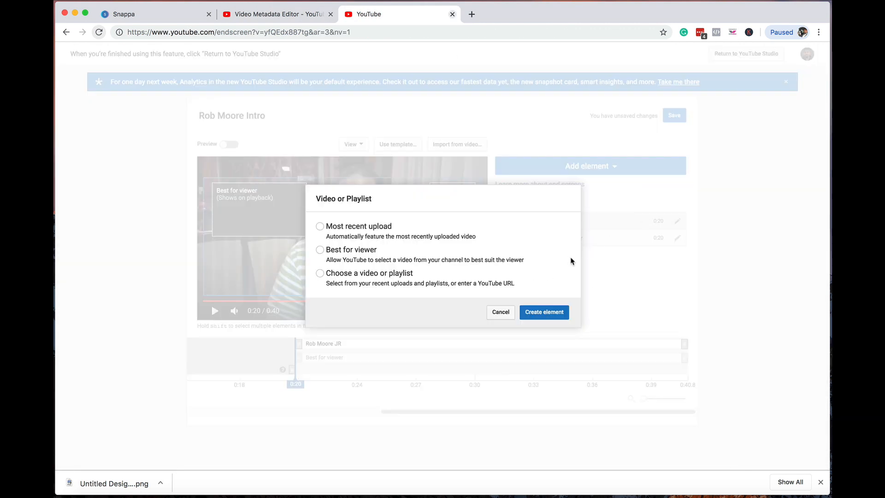
pyautogui.moveTo(377, 251); pyautogui.dragTo(331, 253)
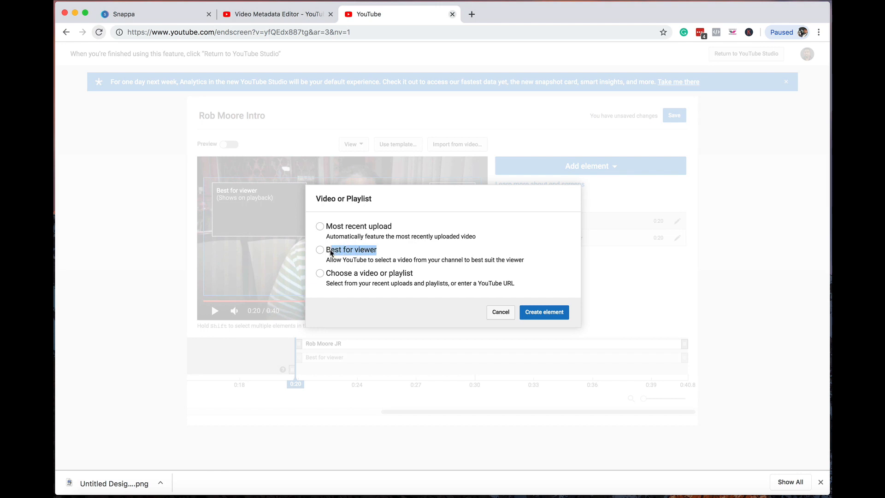
pyautogui.rightClick(328, 253)
pyautogui.click(351, 268)
# - Return to Snappa and replace the text under the rectangle with YOUTUBE SUGGESTED
pyautogui.click(281, 14)
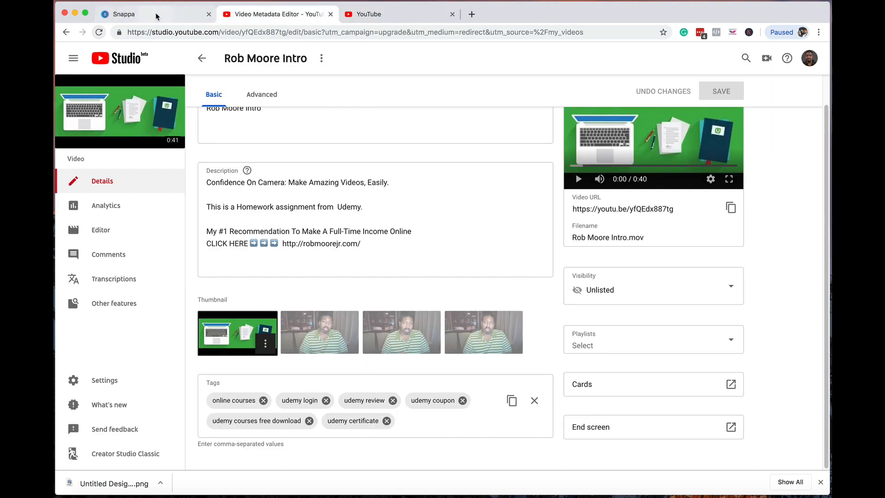
pyautogui.click(183, 19)
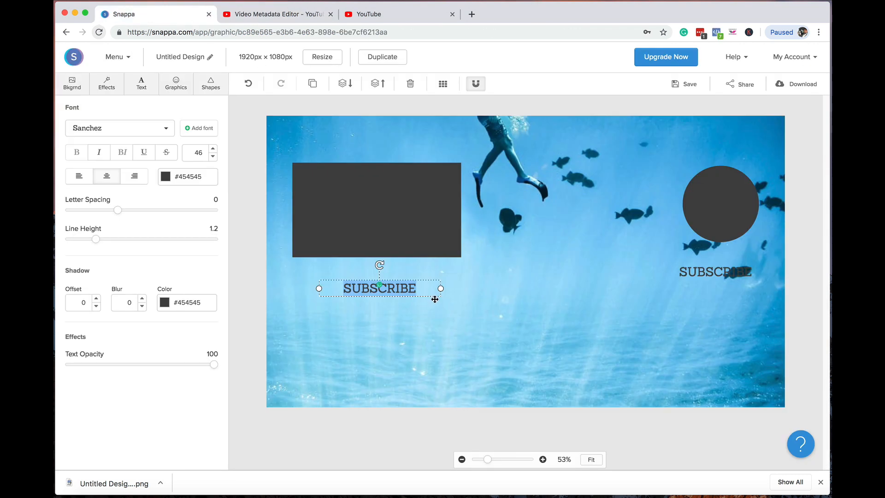
pyautogui.press('BackSpace')
pyautogui.write('YOUR')
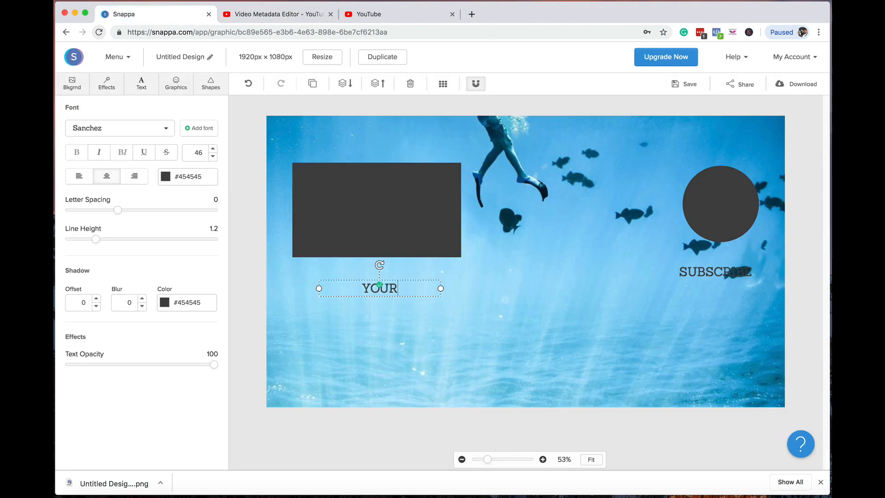
pyautogui.press('BackSpace')
pyautogui.write('R')
pyautogui.press('BackSpace')
pyautogui.write('TUBE')
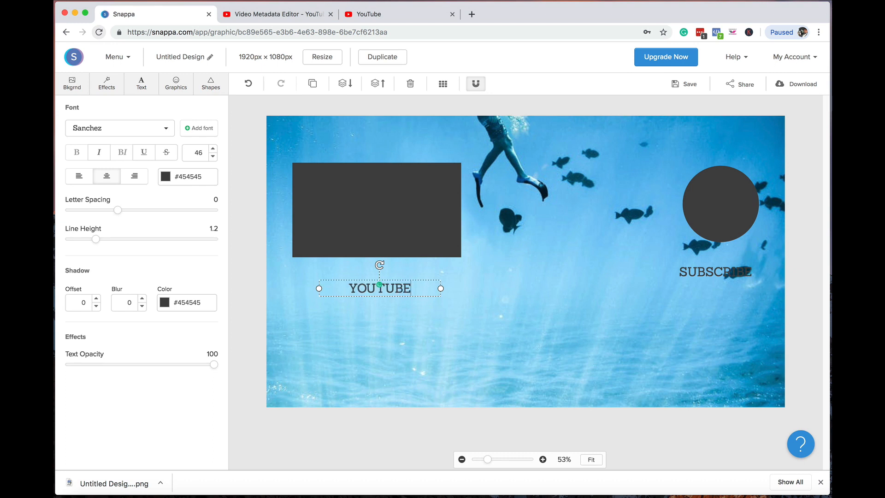
pyautogui.write(' SUGGESTED')
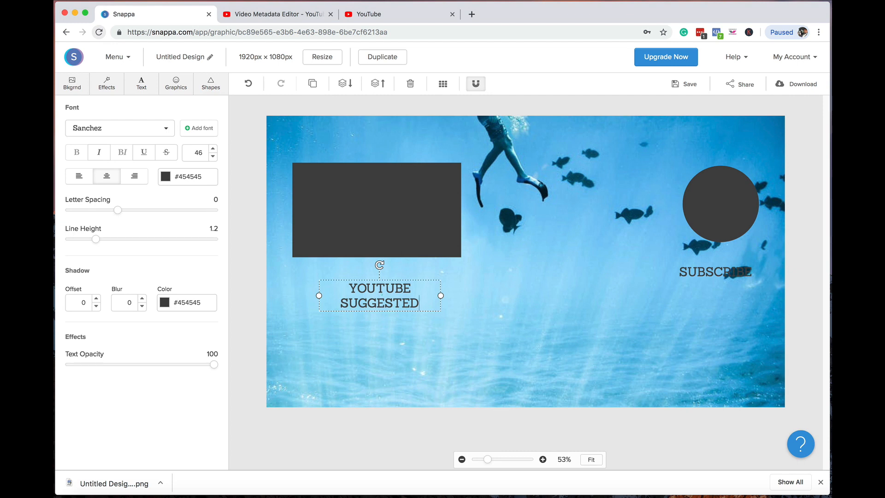
pyautogui.press('Return')
pyautogui.click(439, 315)
# - Move the YOUTUBE SUGGESTED text closer beneath the rectangle and centre the SUBSCRIBE text under the circle
pyautogui.click(419, 297)
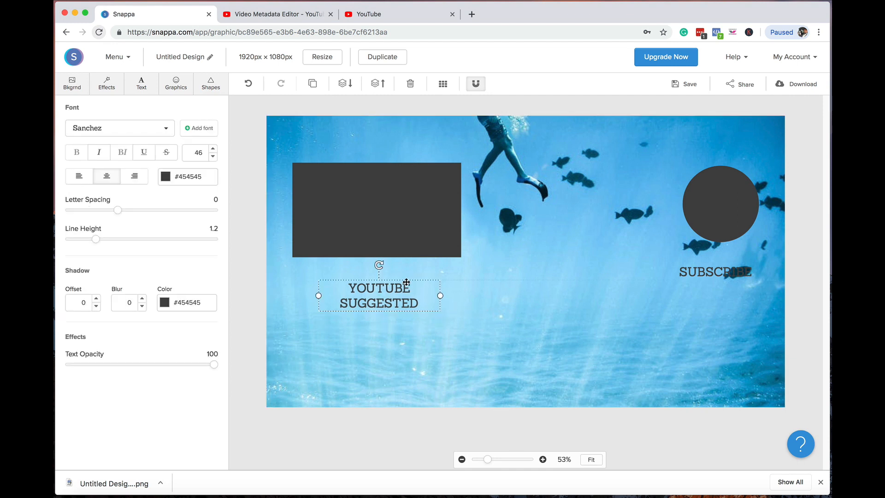
pyautogui.moveTo(408, 285); pyautogui.dragTo(398, 275)
pyautogui.click(461, 289)
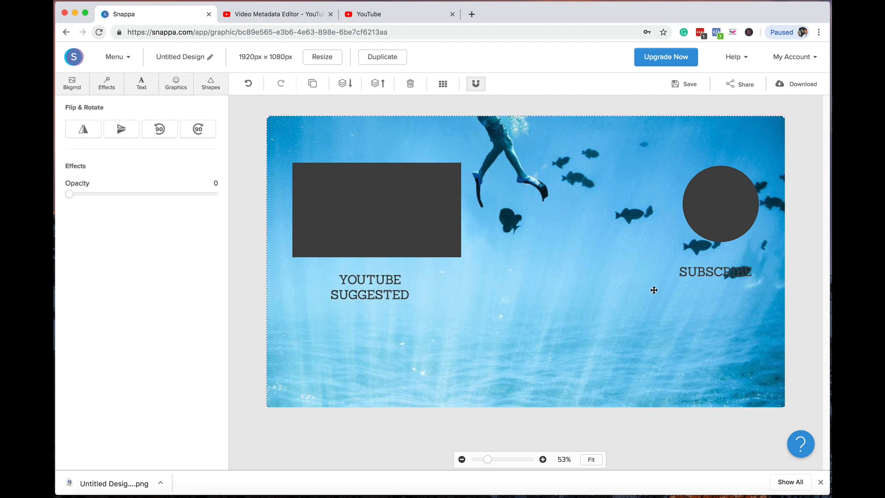
pyautogui.click(690, 279)
pyautogui.moveTo(712, 271); pyautogui.dragTo(718, 269)
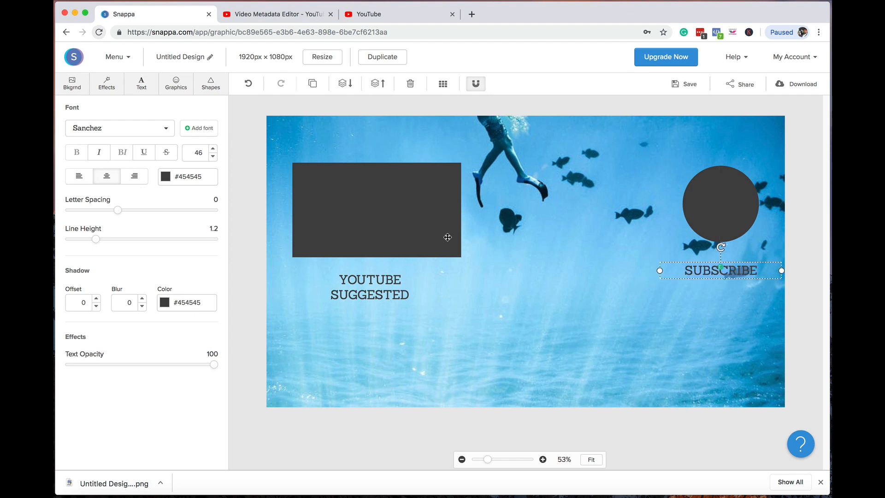
# - Recolour the SUBSCRIBE and YOUTUBE SUGGESTED texts white (#ffffff)
pyautogui.click(169, 180)
pyautogui.click(178, 231)
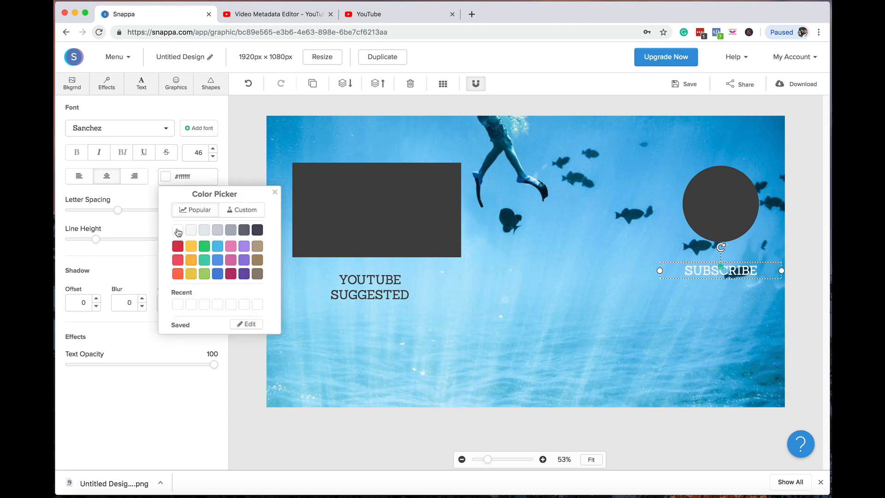
pyautogui.click(381, 294)
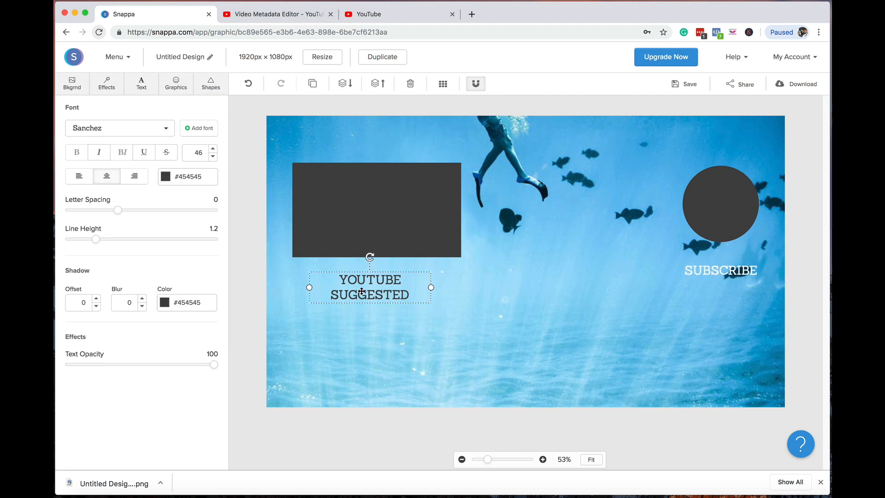
pyautogui.doubleClick(363, 291)
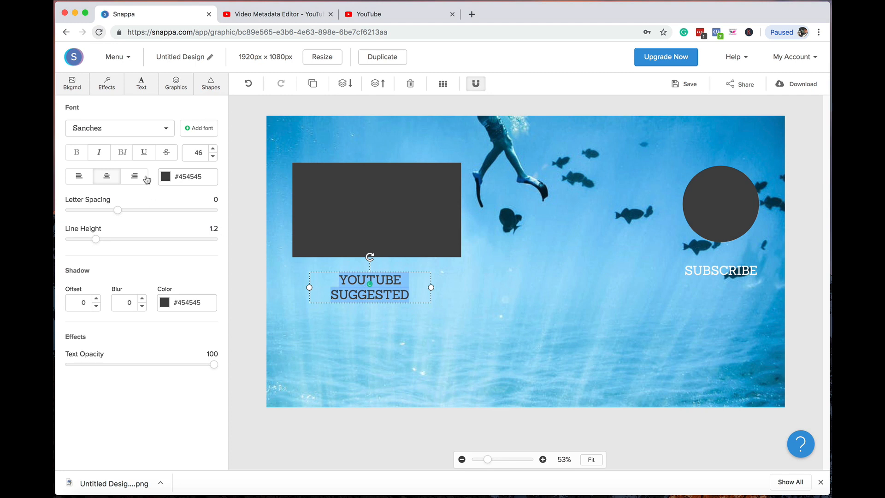
pyautogui.click(170, 181)
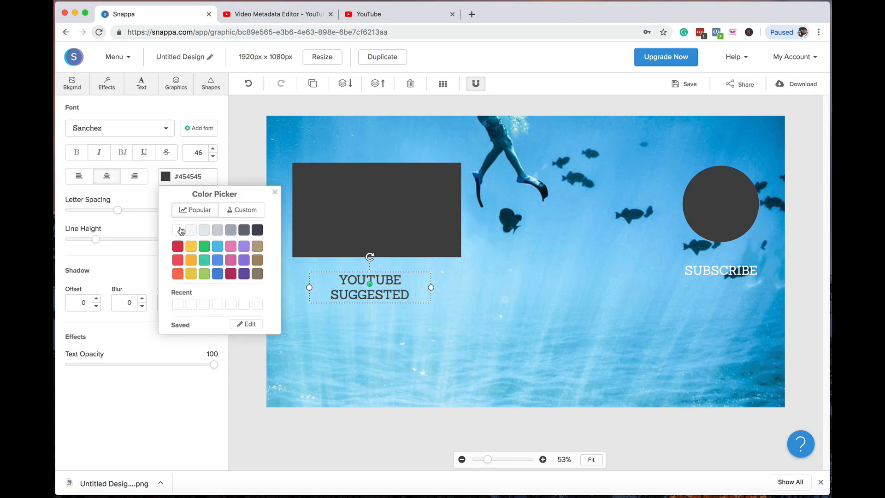
pyautogui.click(178, 230)
pyautogui.click(409, 423)
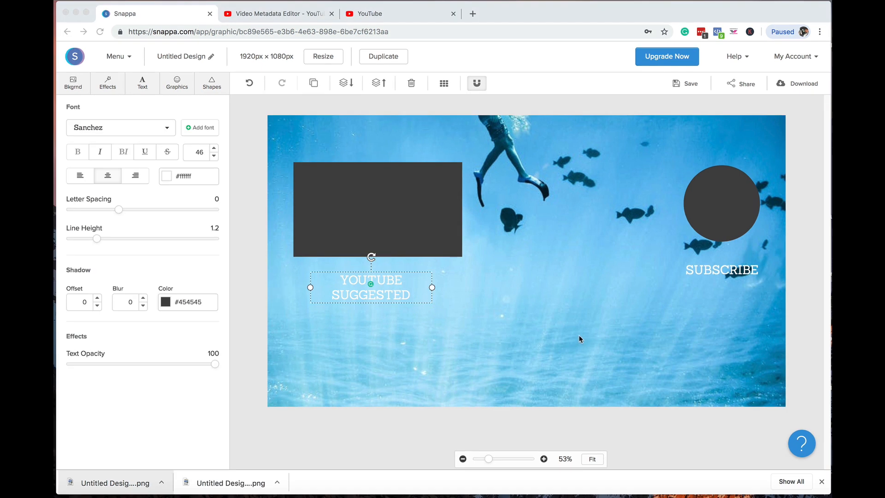
pyautogui.click(558, 320)
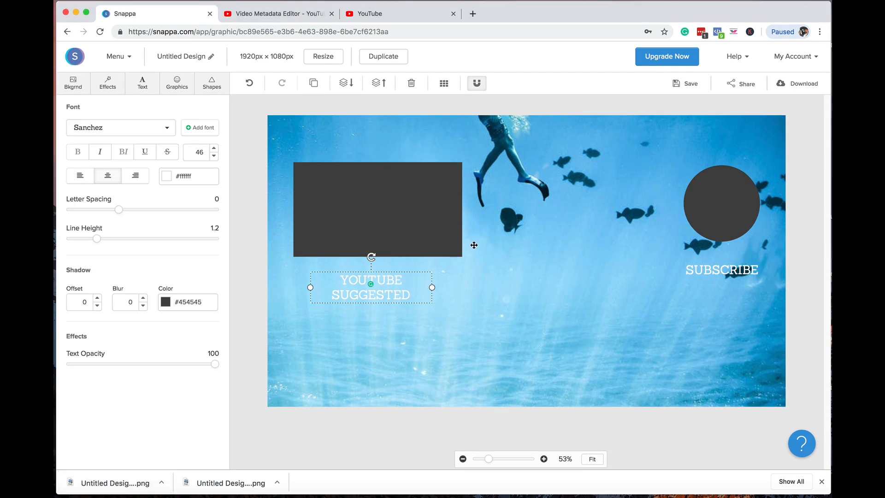
pyautogui.doubleClick(408, 297)
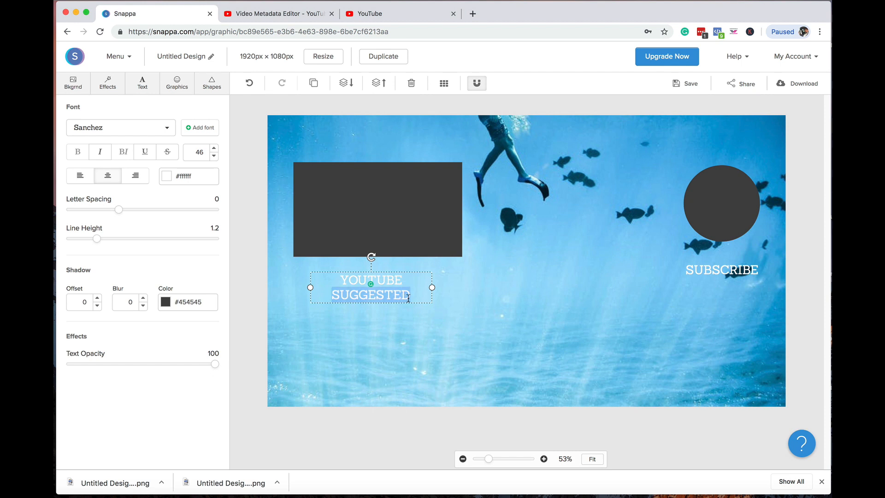
pyautogui.click(410, 297)
pyautogui.moveTo(345, 279); pyautogui.dragTo(410, 298)
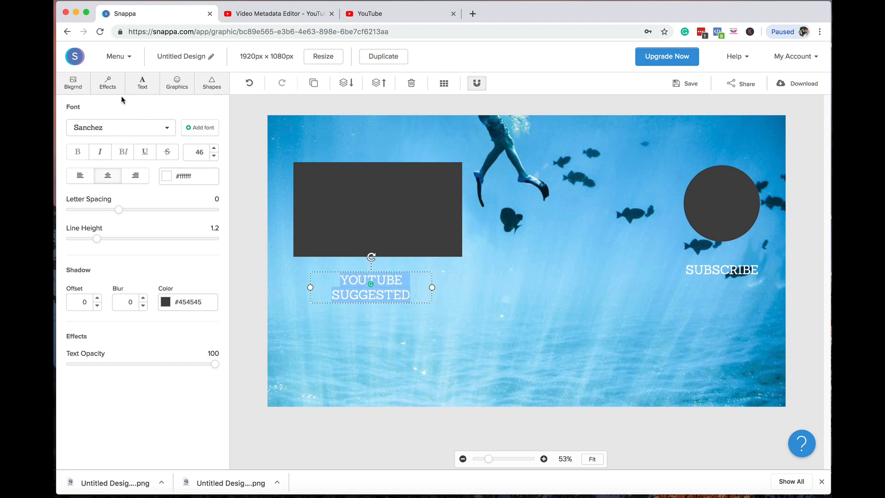
pyautogui.click(142, 85)
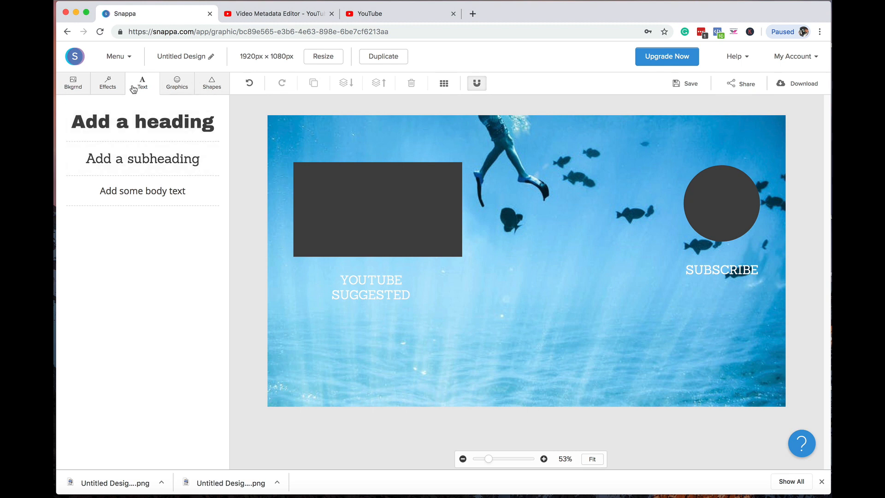
pyautogui.click(177, 85)
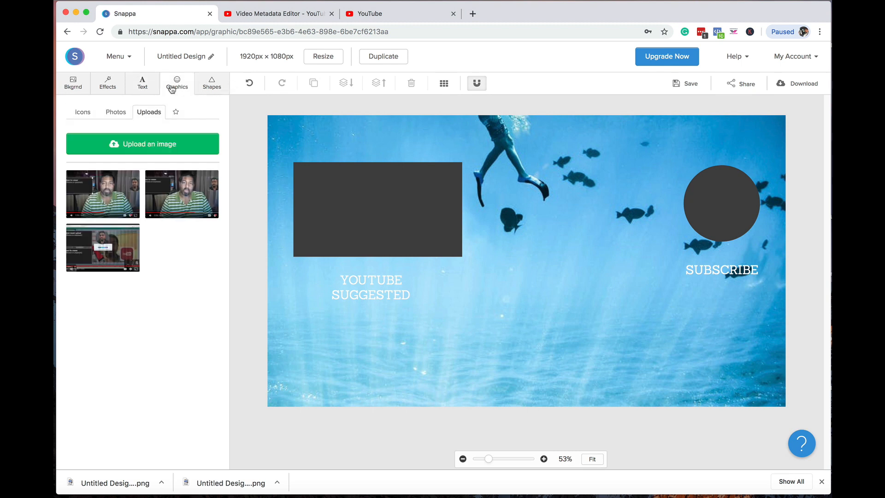
pyautogui.click(107, 88)
pyautogui.click(73, 86)
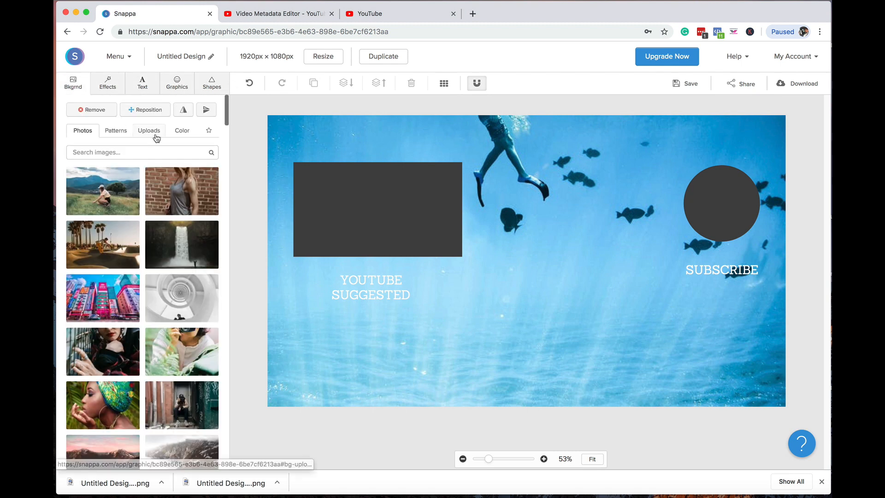
pyautogui.click(366, 215)
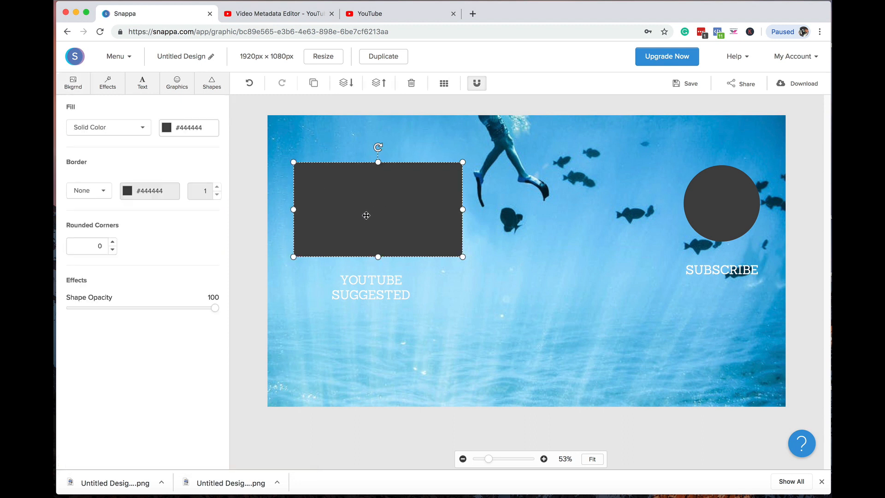
# - Change the font of the YOUTUBE SUGGESTED text to Oswald
pyautogui.click(384, 292)
pyautogui.click(165, 126)
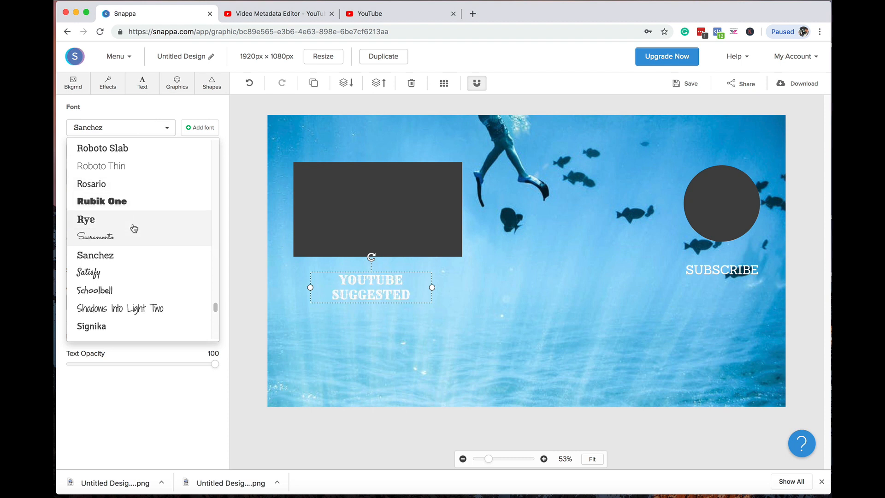
pyautogui.scroll(-3, 135, 244)
pyautogui.scroll(-9, 137, 265)
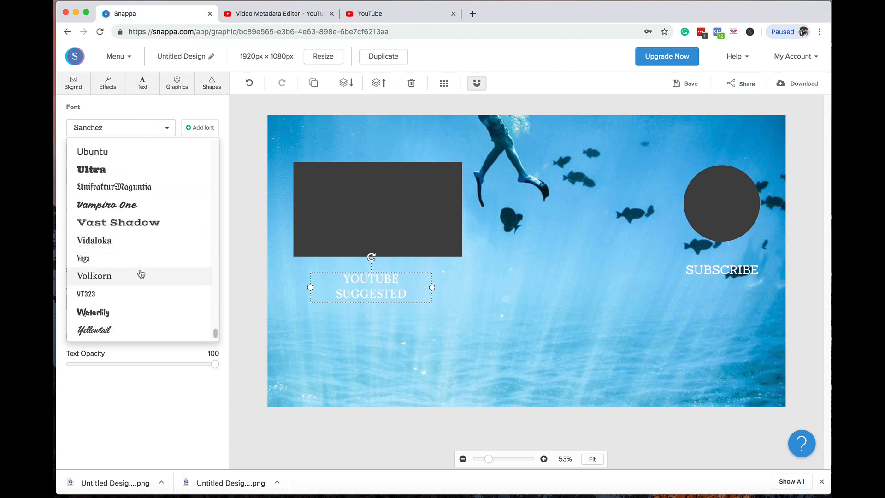
pyautogui.scroll(8, 141, 273)
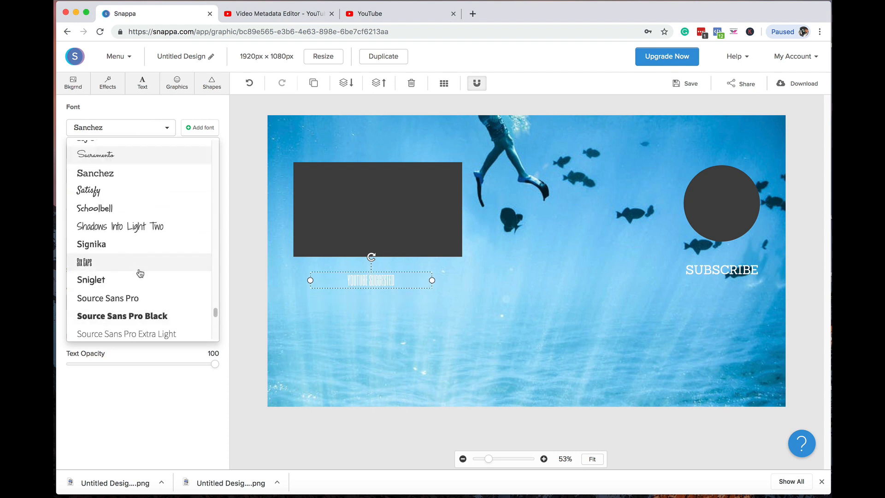
pyautogui.scroll(10, 140, 273)
pyautogui.scroll(-1, 140, 274)
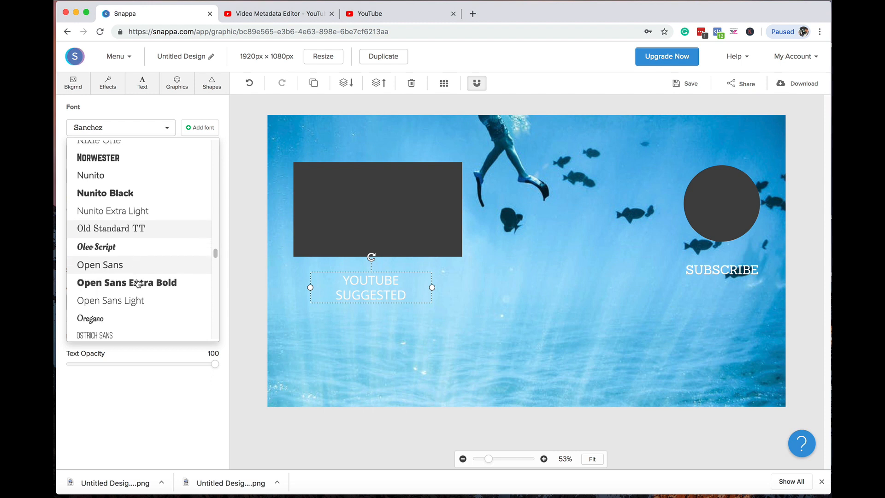
pyautogui.scroll(-5, 138, 277)
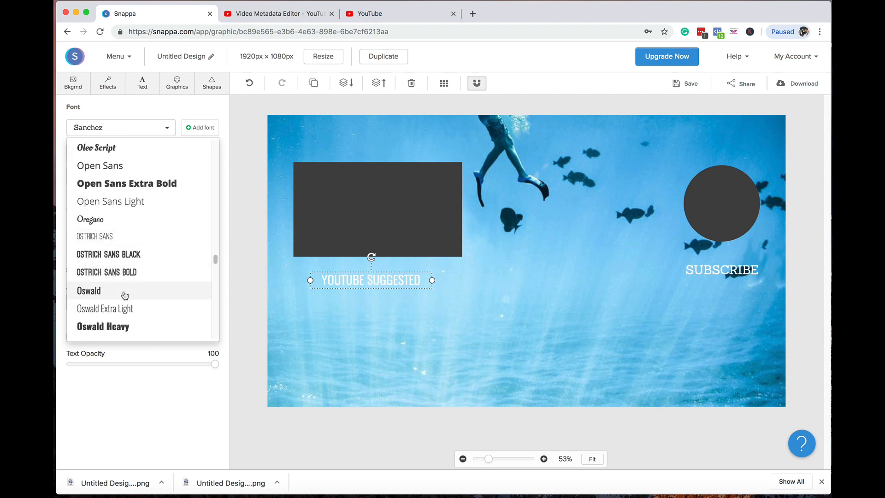
pyautogui.click(126, 293)
# - Set the SUBSCRIBE text under the circle in the Oswald font
pyautogui.click(732, 270)
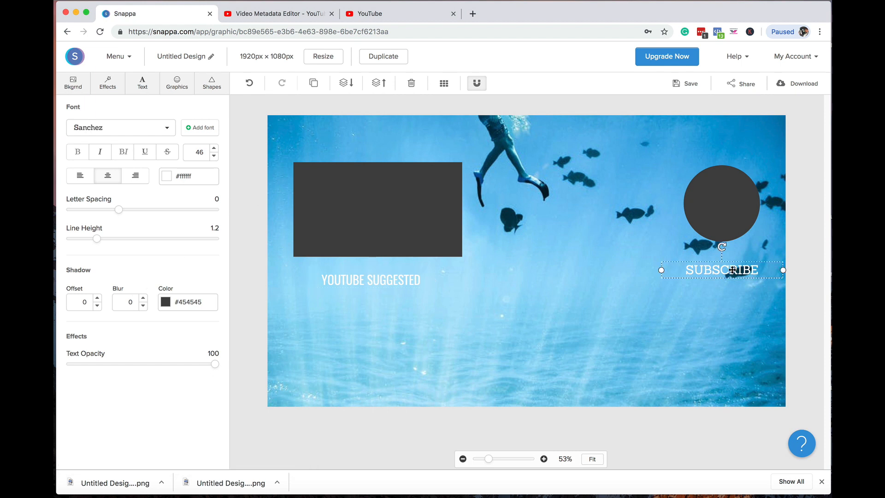
pyautogui.click(159, 127)
pyautogui.scroll(5, 156, 152)
pyautogui.scroll(-5, 157, 258)
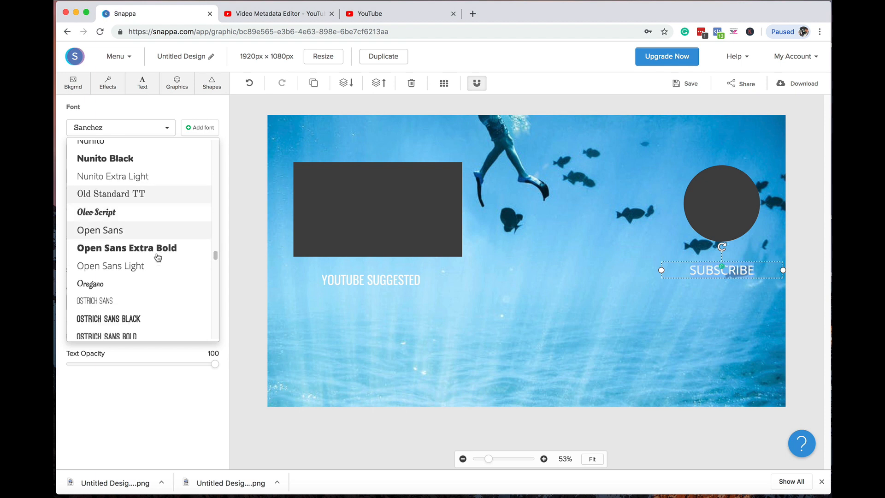
pyautogui.click(155, 259)
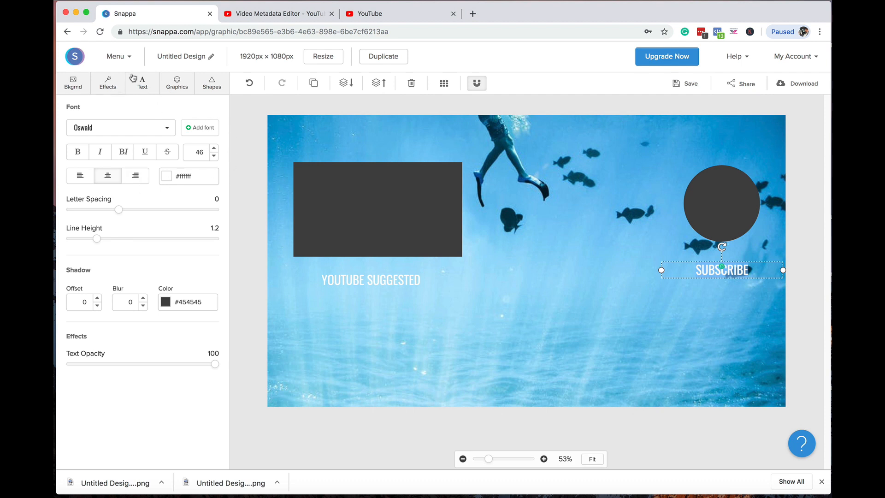
pyautogui.click(212, 83)
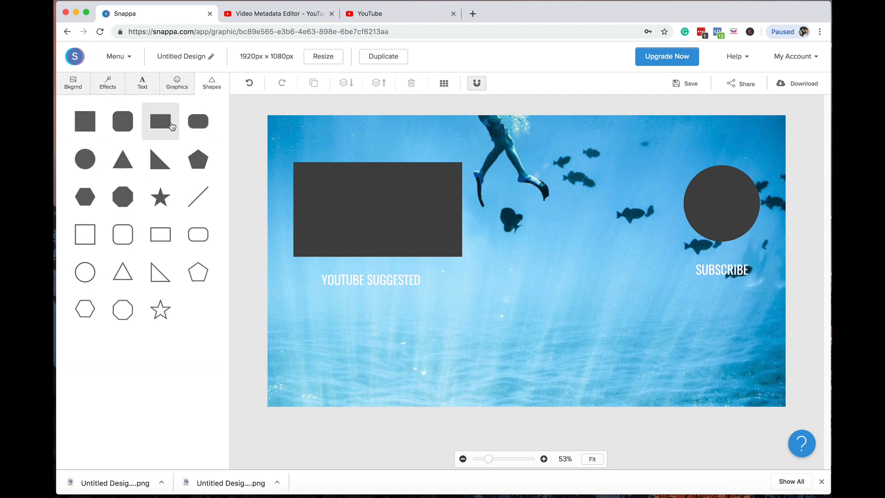
pyautogui.click(161, 122)
pyautogui.moveTo(555, 259); pyautogui.dragTo(565, 192)
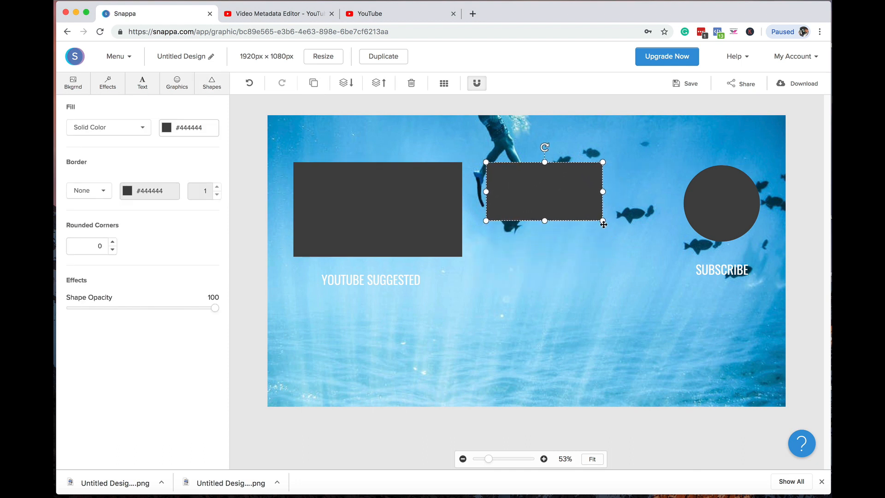
pyautogui.moveTo(603, 224); pyautogui.dragTo(640, 239)
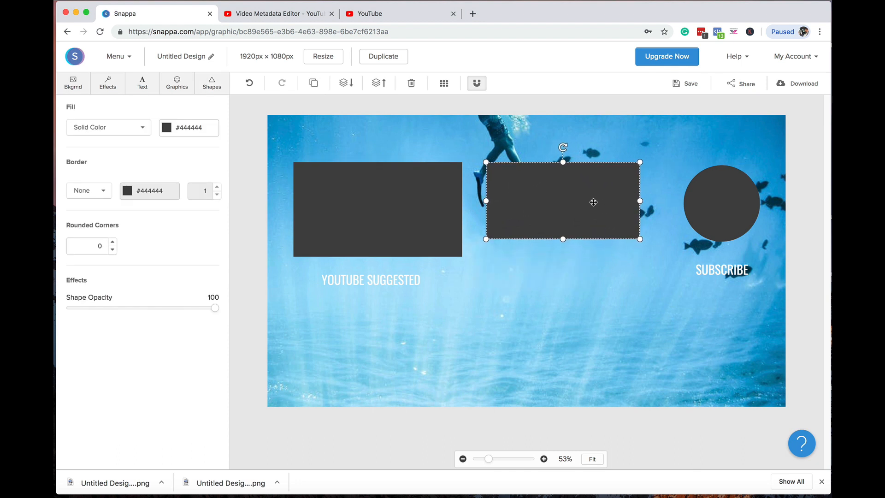
pyautogui.press('Delete')
# - Duplicate the dark rectangle and place the copy level with it, between the original and the circle
pyautogui.click(441, 189)
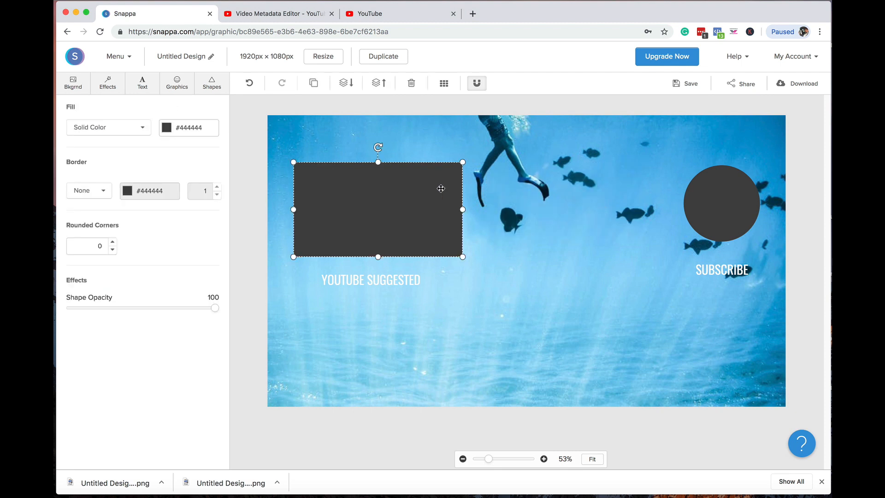
pyautogui.click(317, 87)
pyautogui.moveTo(397, 209); pyautogui.dragTo(582, 202)
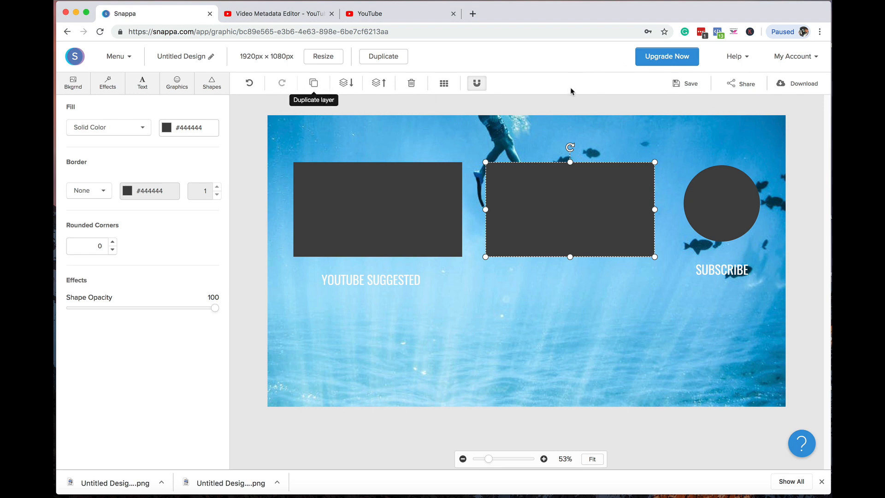
# - Download the design as a high-res PNG and view the exported image full screen
pyautogui.click(805, 85)
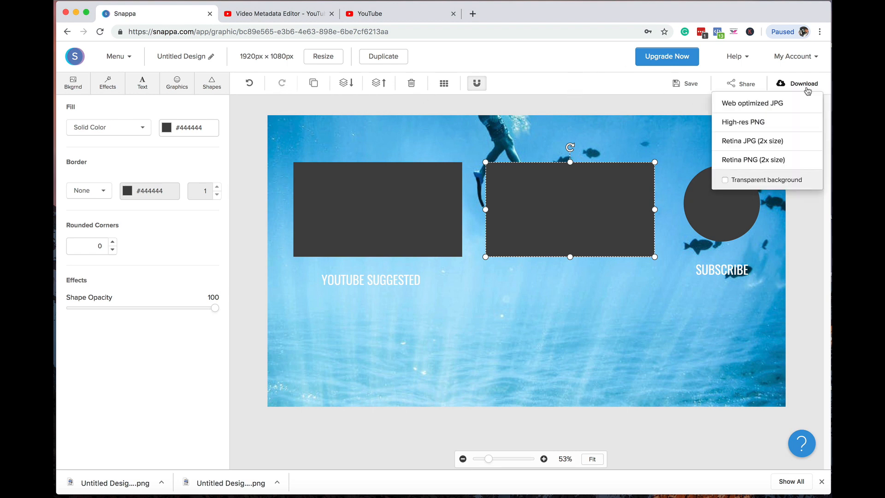
pyautogui.click(778, 122)
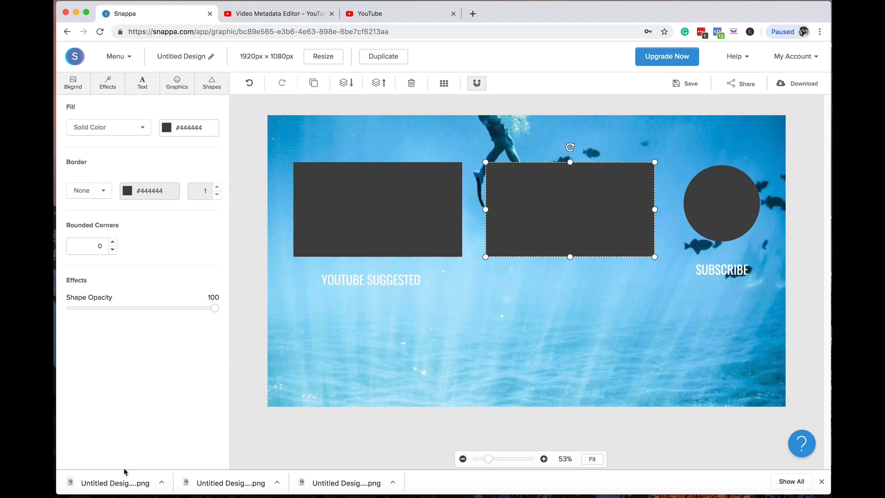
pyautogui.click(123, 479)
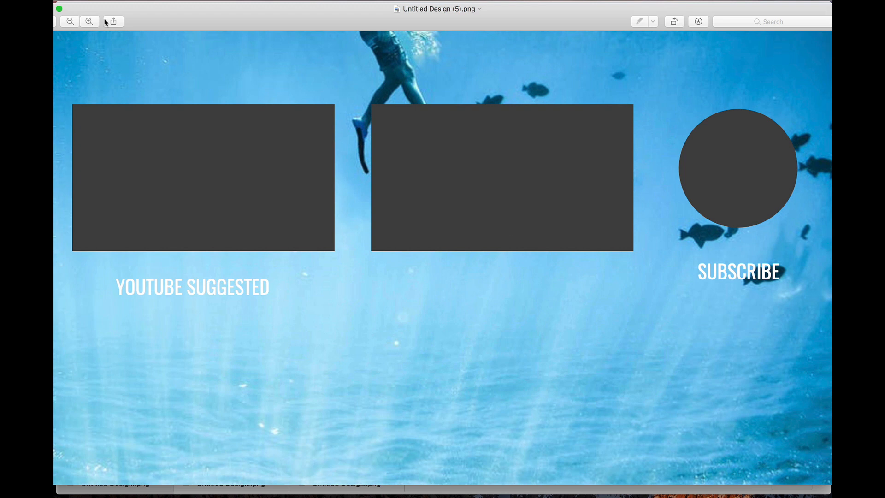
pyautogui.click(60, 9)
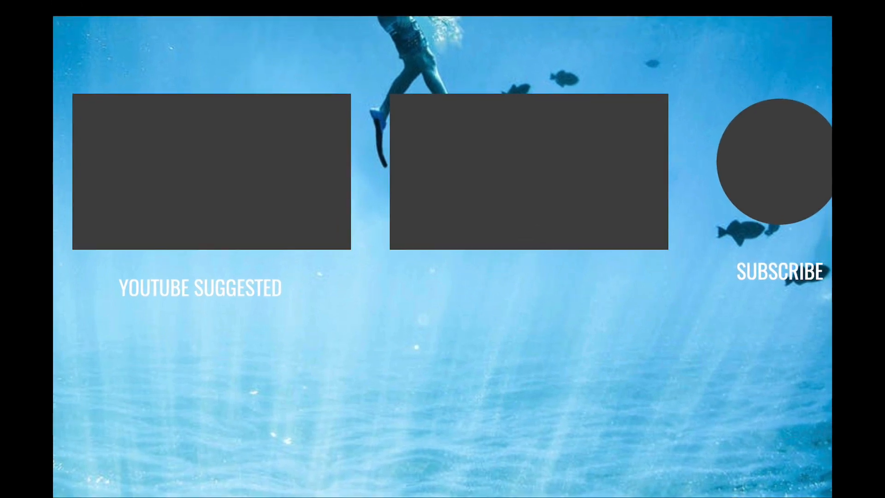
# - Switch to Final Cut Pro and preview the end screen image with its overlaid talking clip at the timeline's end
pyautogui.hotkey('ctrl', 'Left')
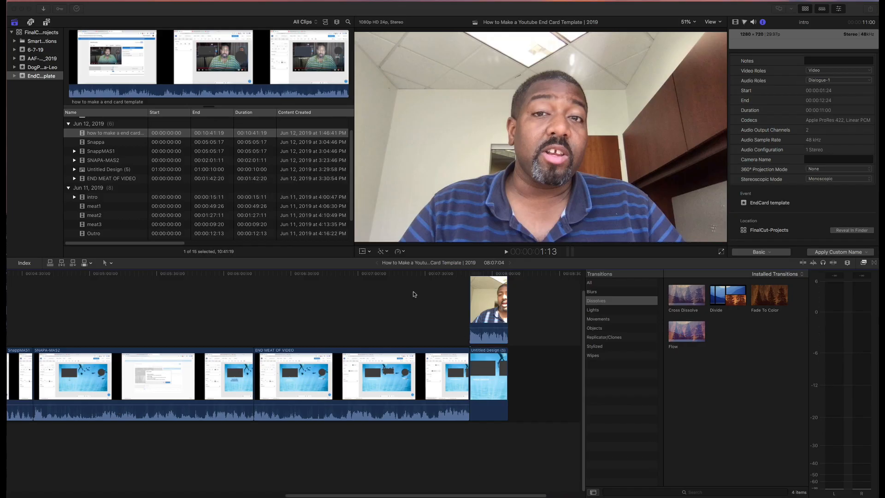
pyautogui.click(491, 381)
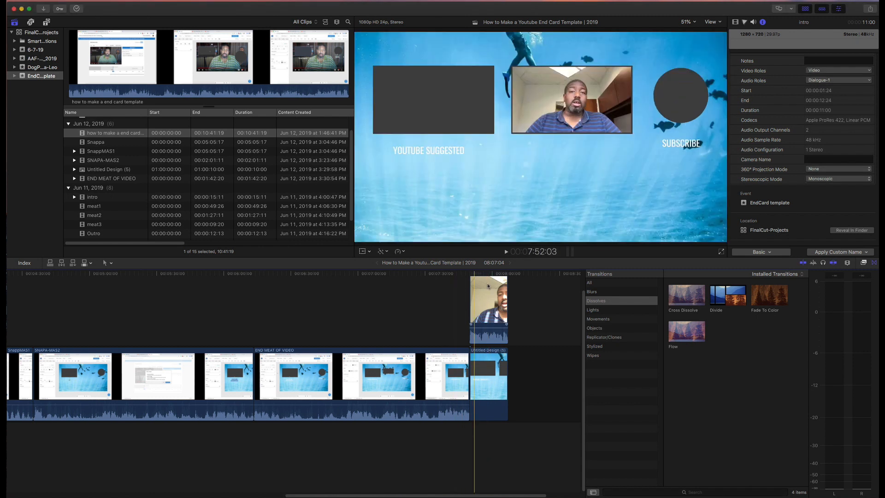